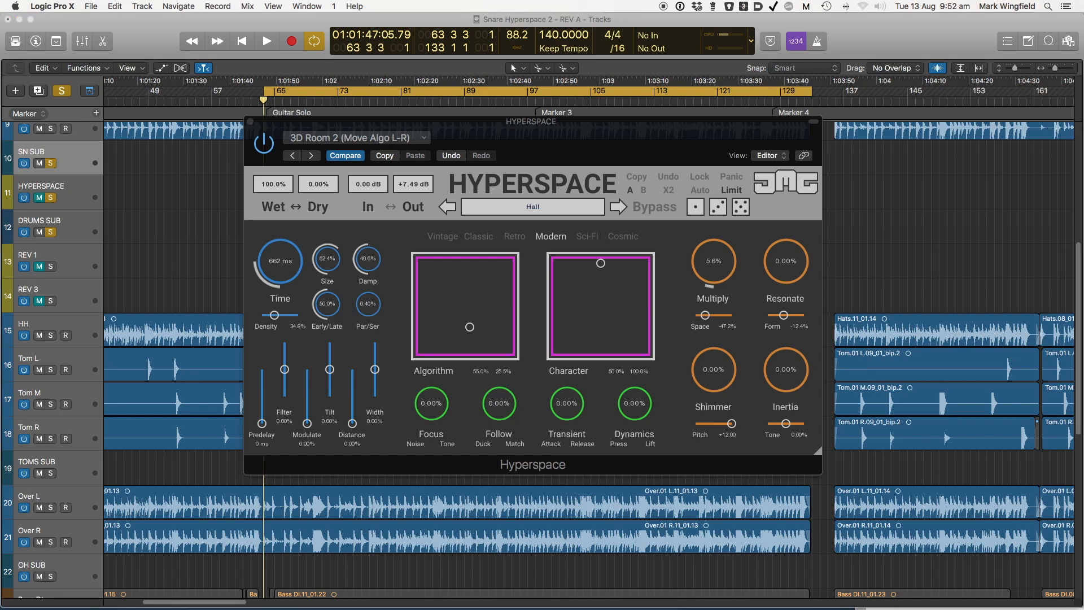
Play the guitar solo section, set the reverb's output gain to +3.46 dB and move the Algorithm point to 33% horizontally.
key(space)
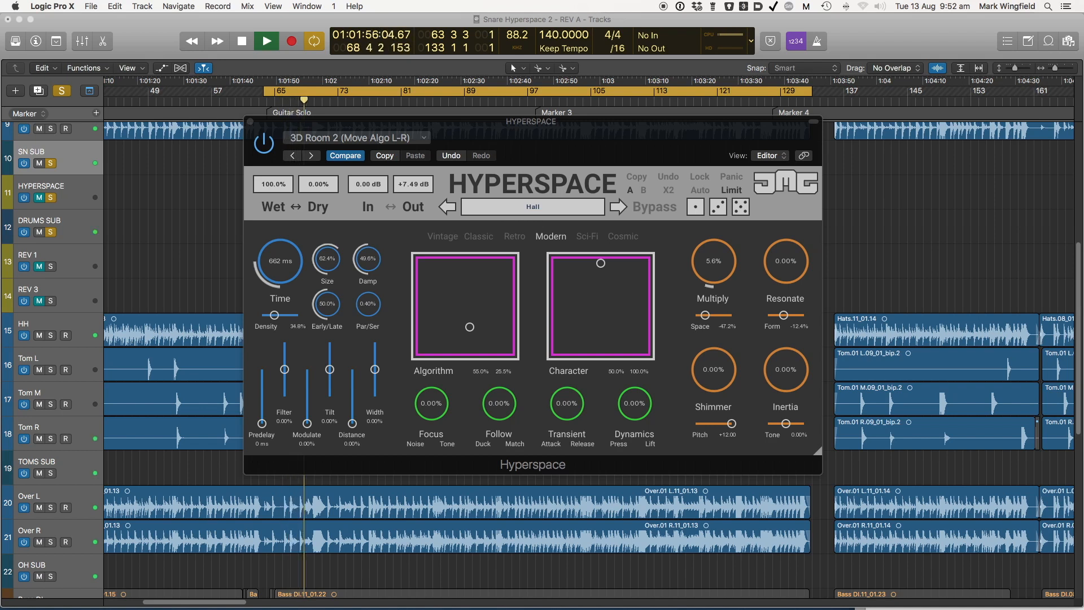
key(space)
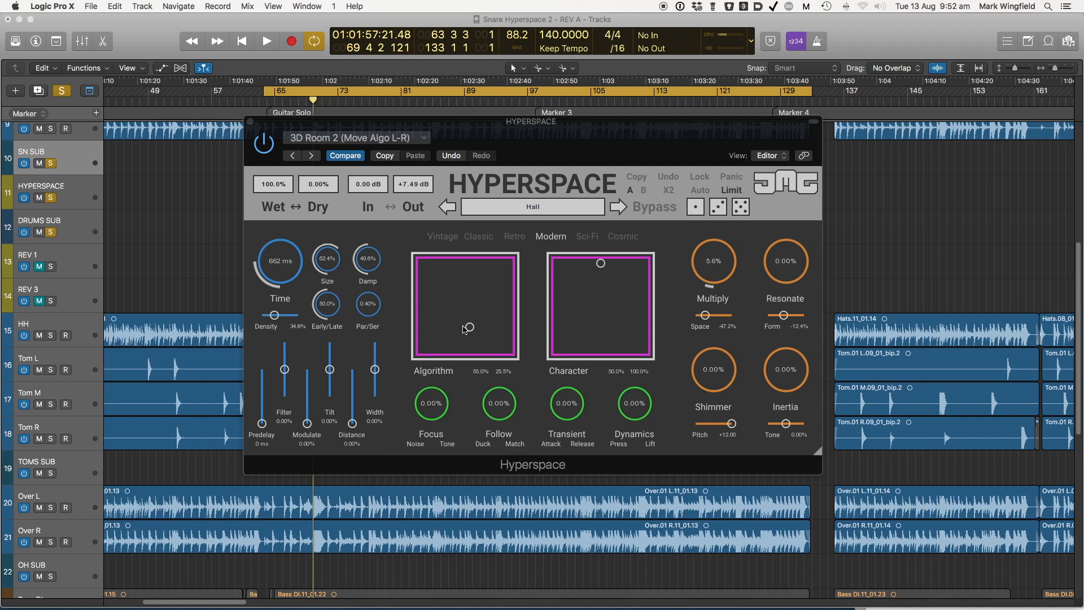
key(space)
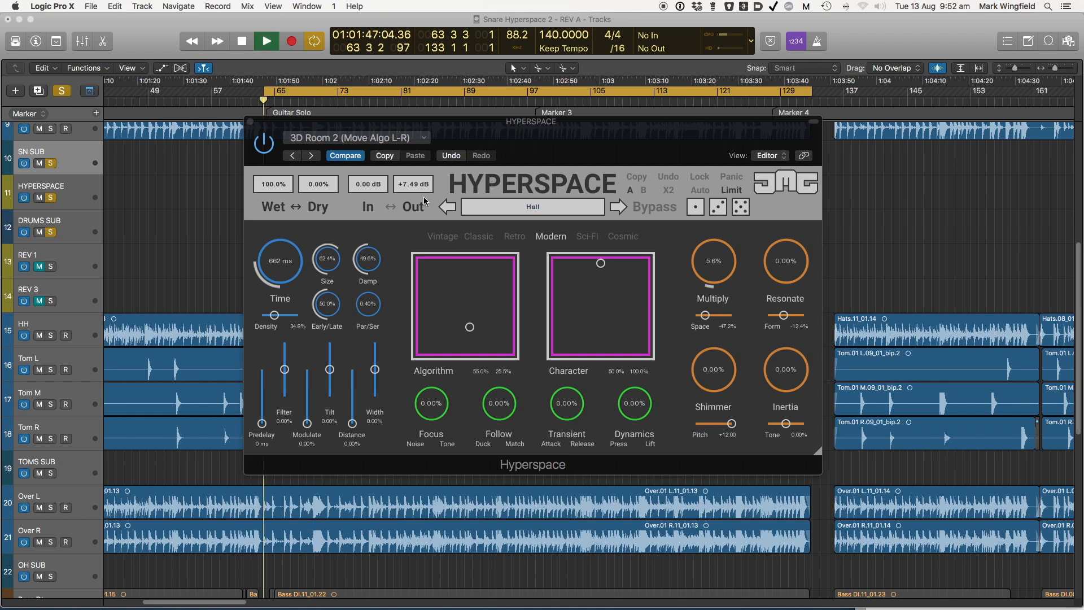
drag(413, 191, 410, 205)
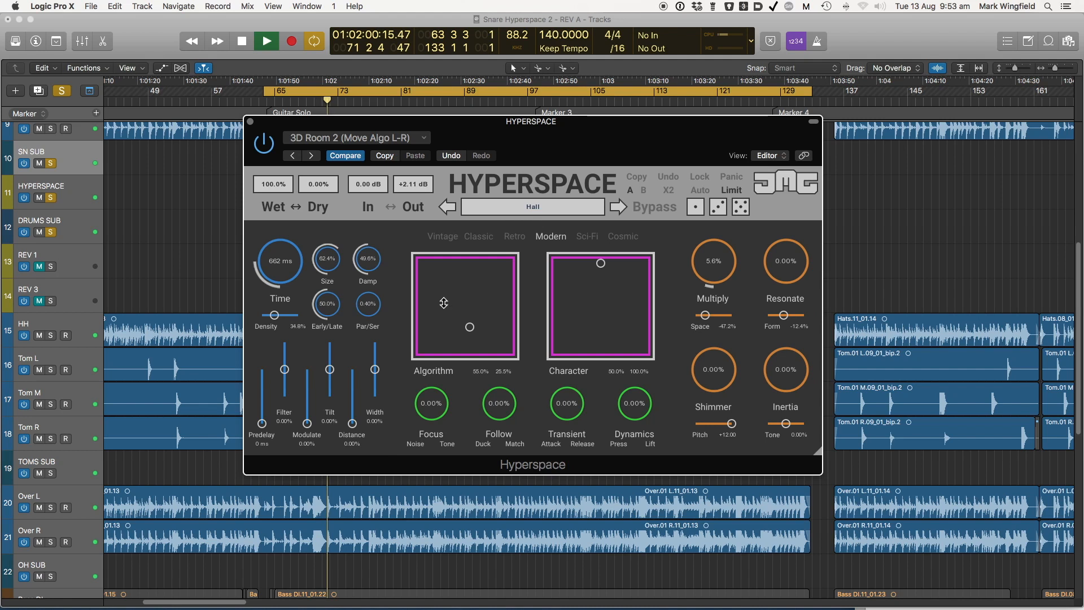
drag(469, 327, 442, 327)
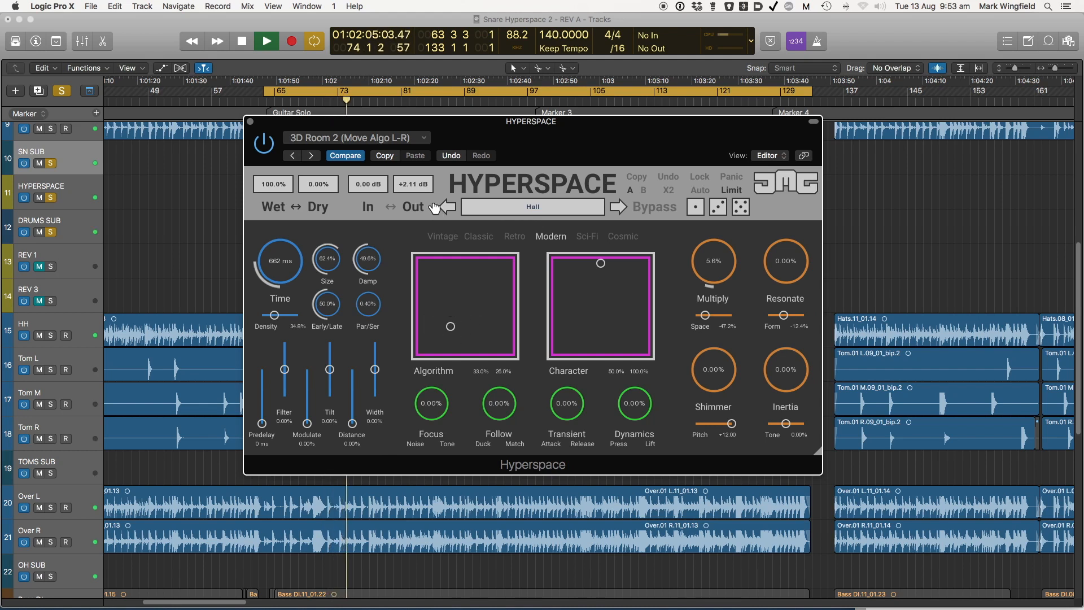
drag(409, 184, 409, 174)
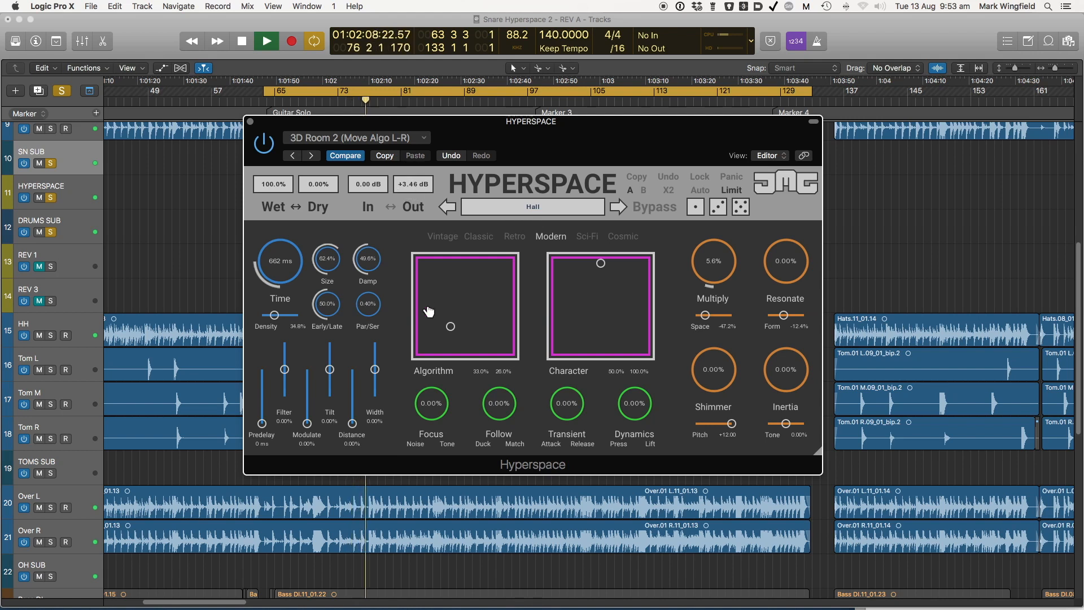
Sweep the Algorithm point horizontally during playback, first down to about 5.5% and across to 86%, keeping it near 26% vertically.
drag(441, 332, 436, 330)
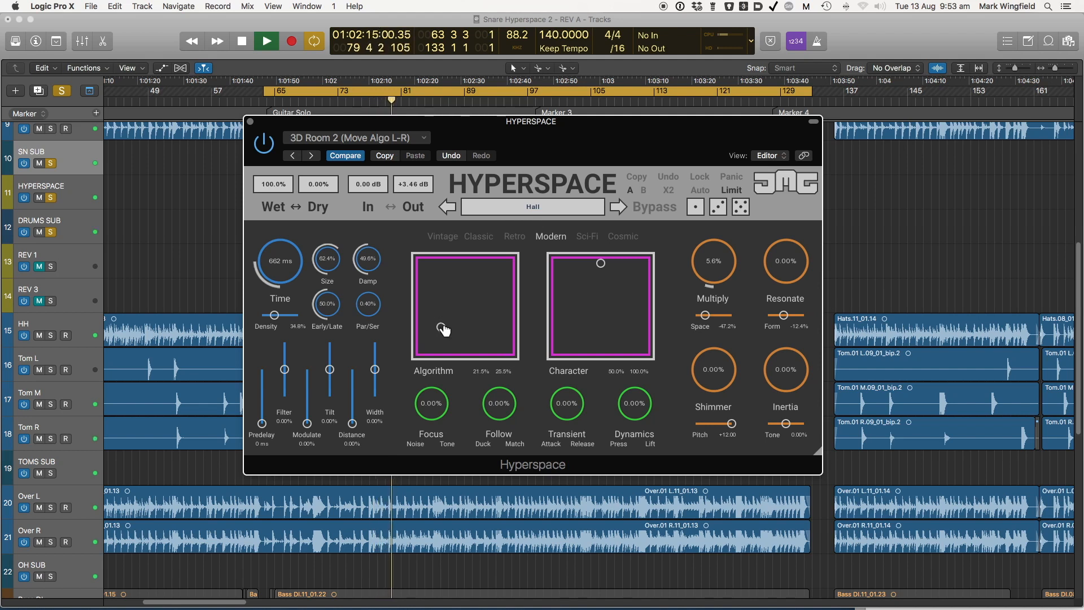
drag(442, 329, 426, 330)
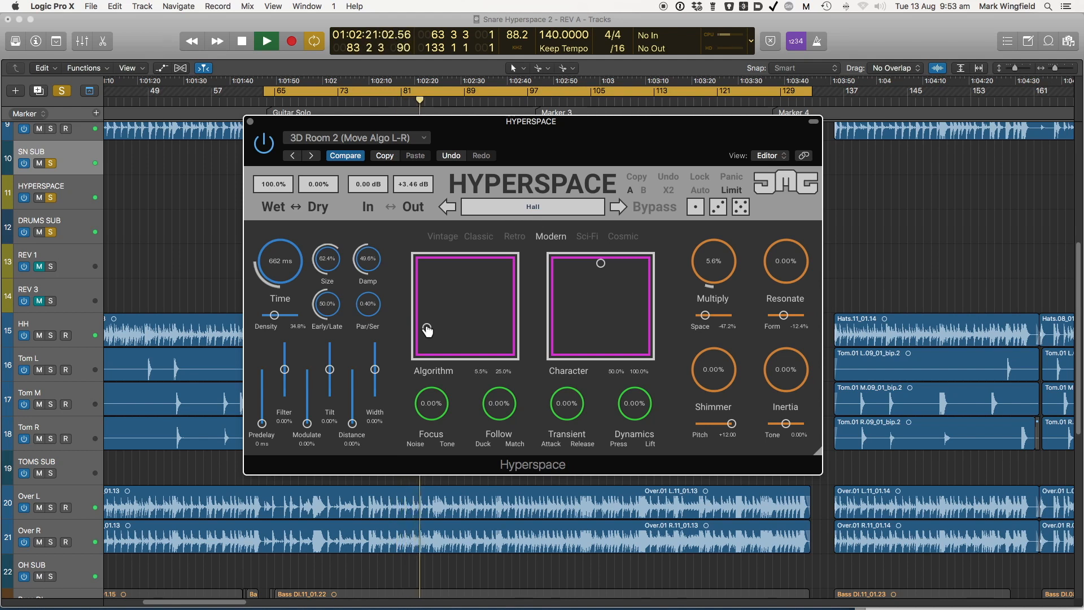
drag(427, 330, 495, 329)
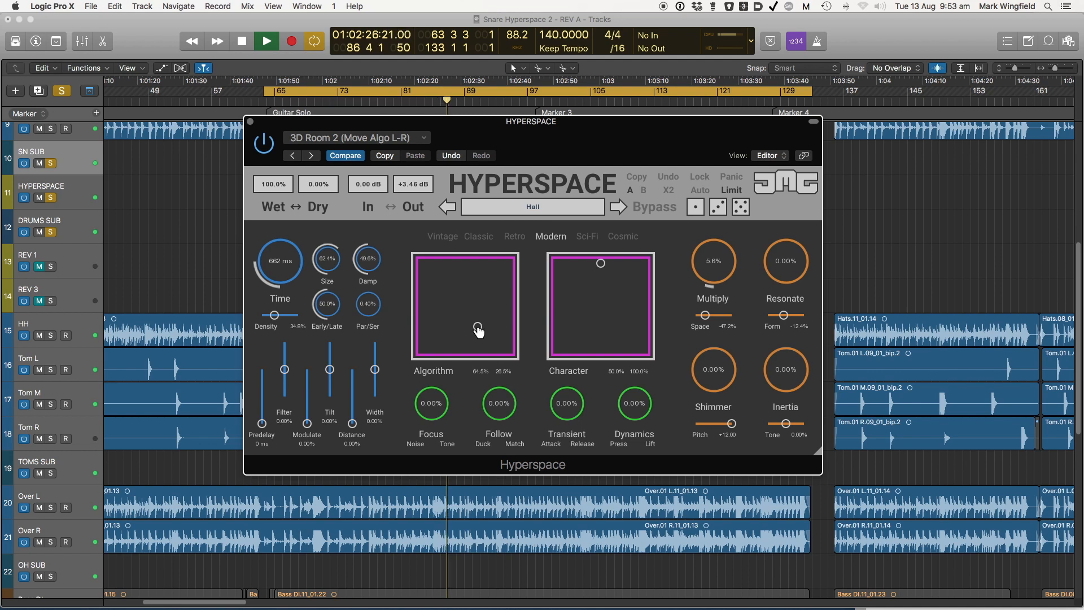
drag(482, 329, 498, 332)
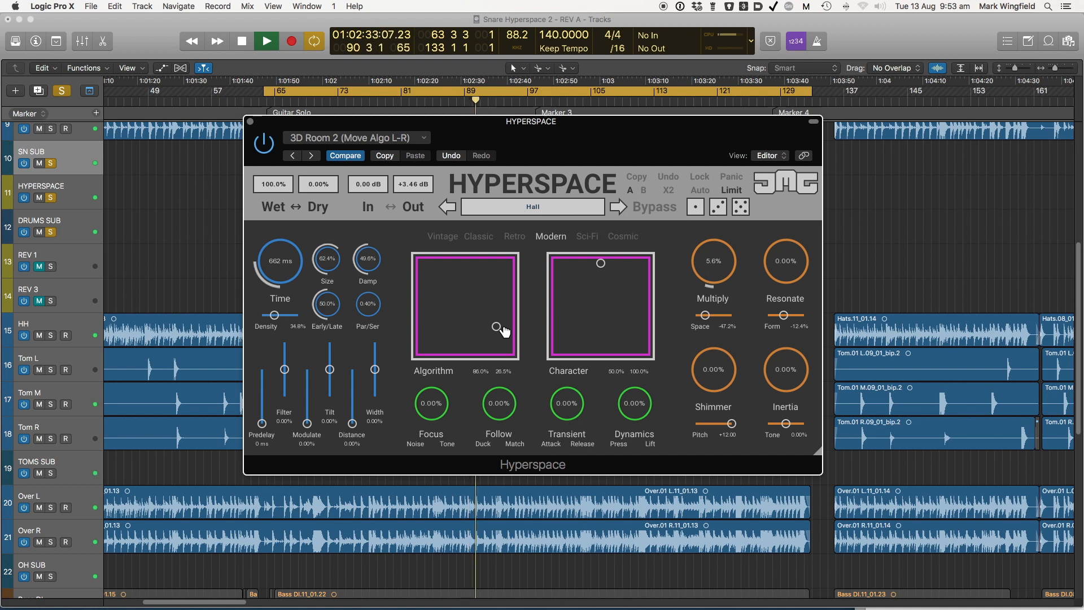
Audition the Algorithm point high at 19.5% / 80.5% and 68.5% / 79%, stop playback and place it at 78.5% / 26.5%.
drag(508, 331, 440, 280)
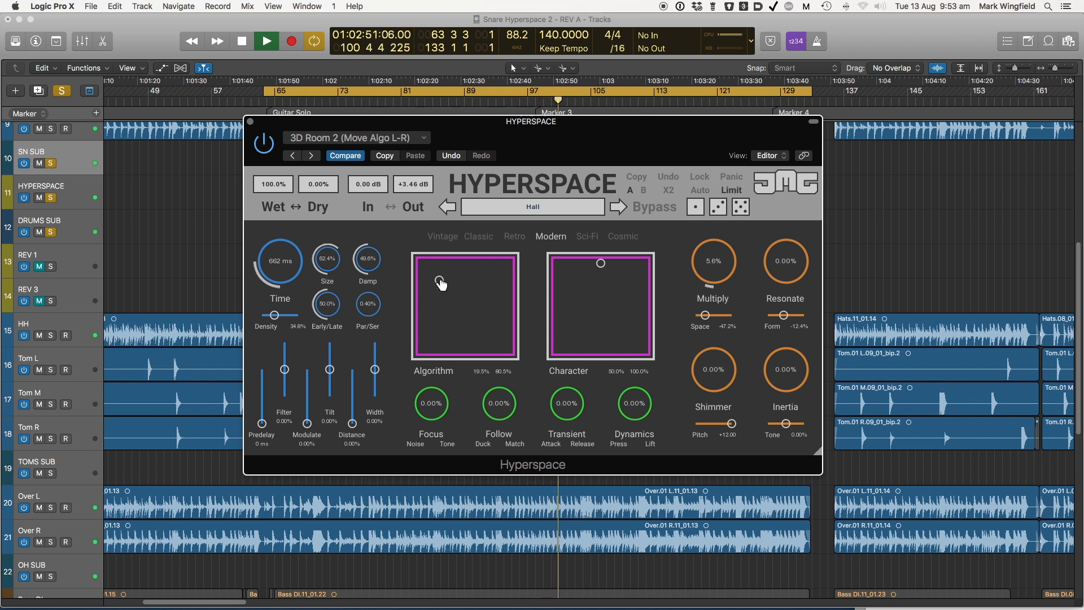
drag(440, 281, 495, 288)
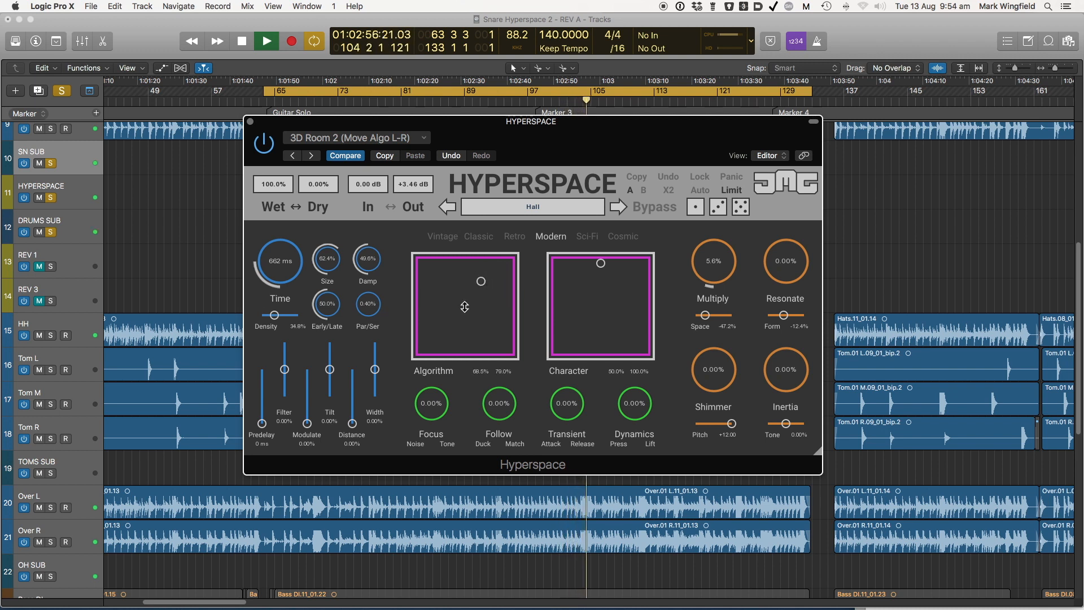
key(space)
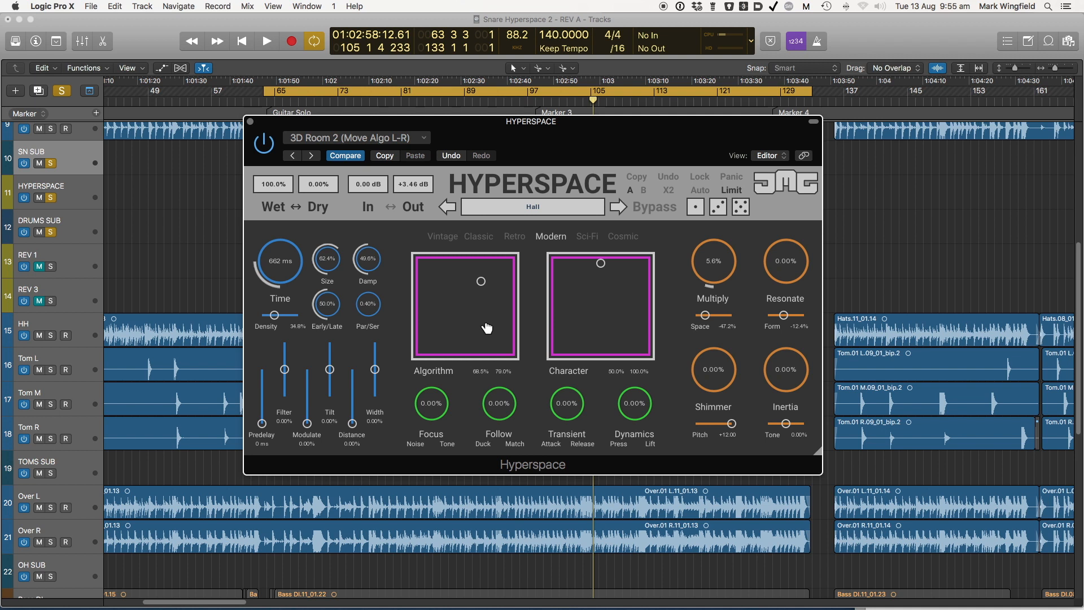
drag(483, 287, 492, 345)
Load the Drum Room 1 snare preset and audition it with the output gain raised to +6.34 dB.
click(377, 139)
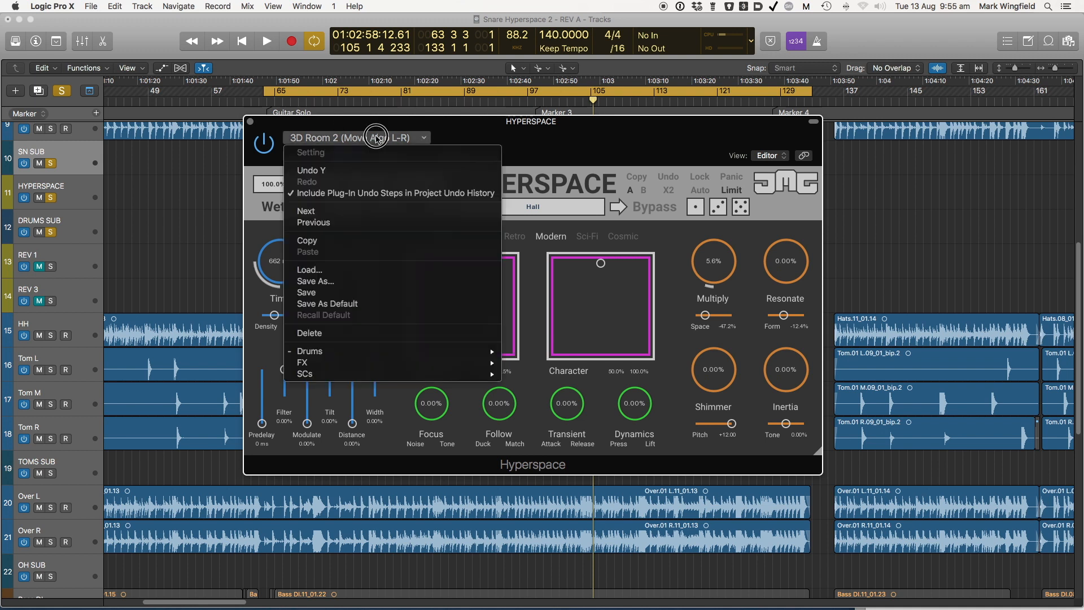
mouse_move(362, 351)
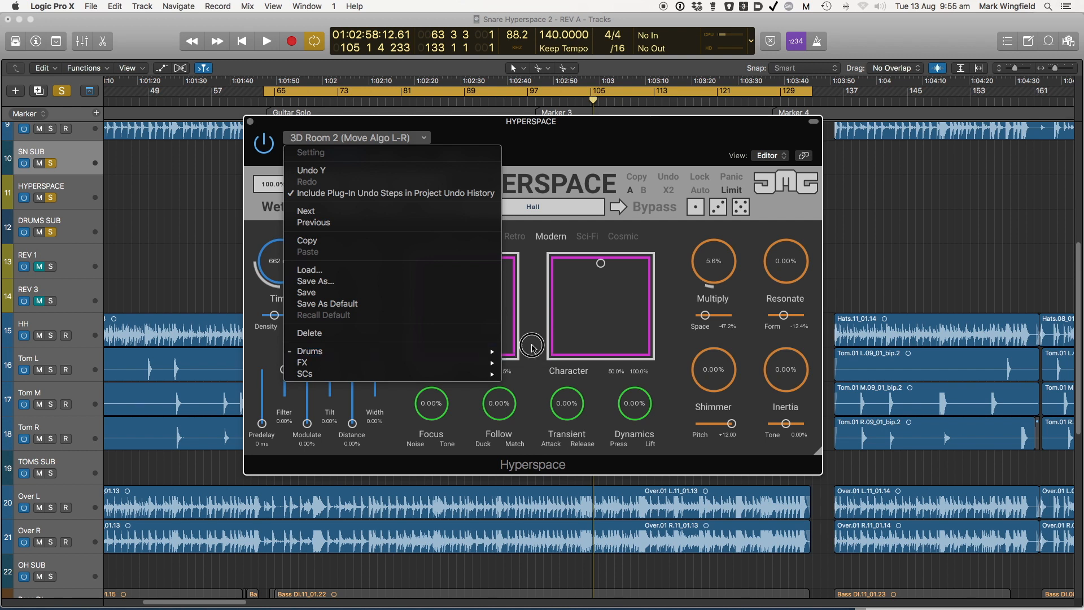
mouse_move(525, 351)
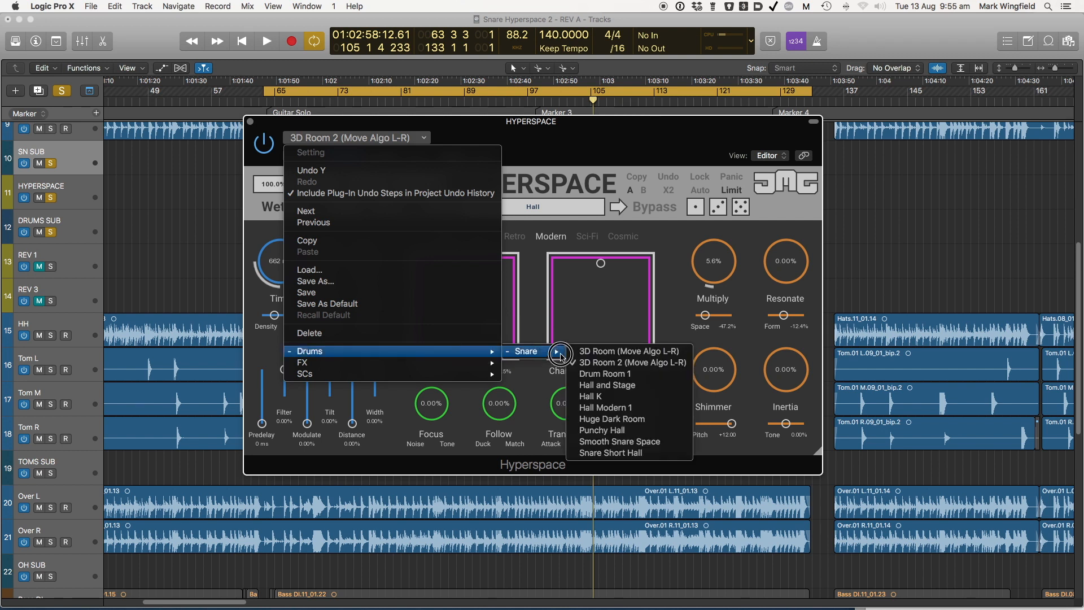
click(607, 375)
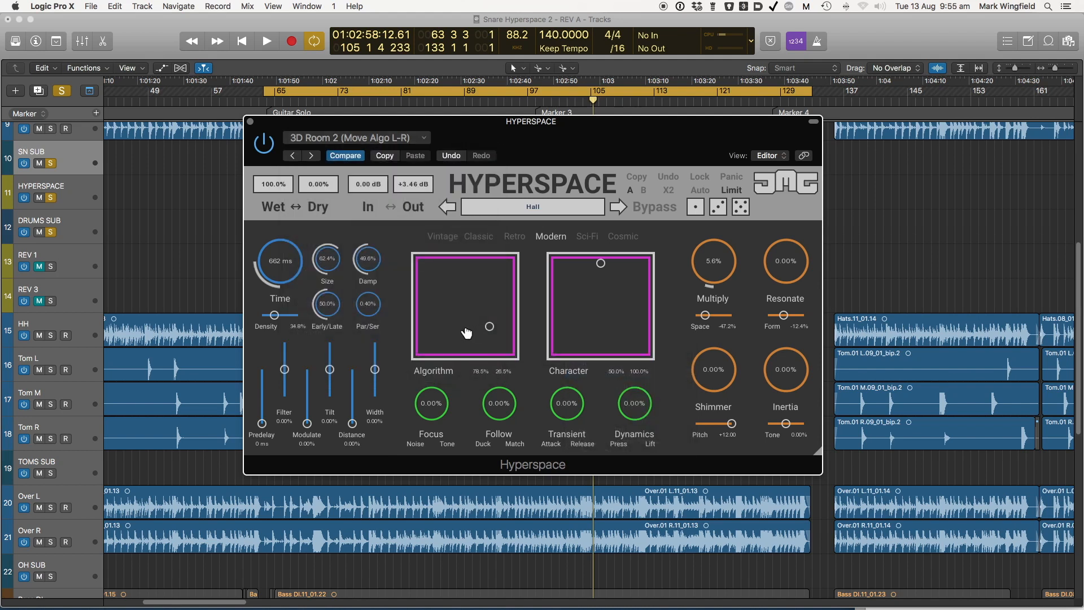
key(space)
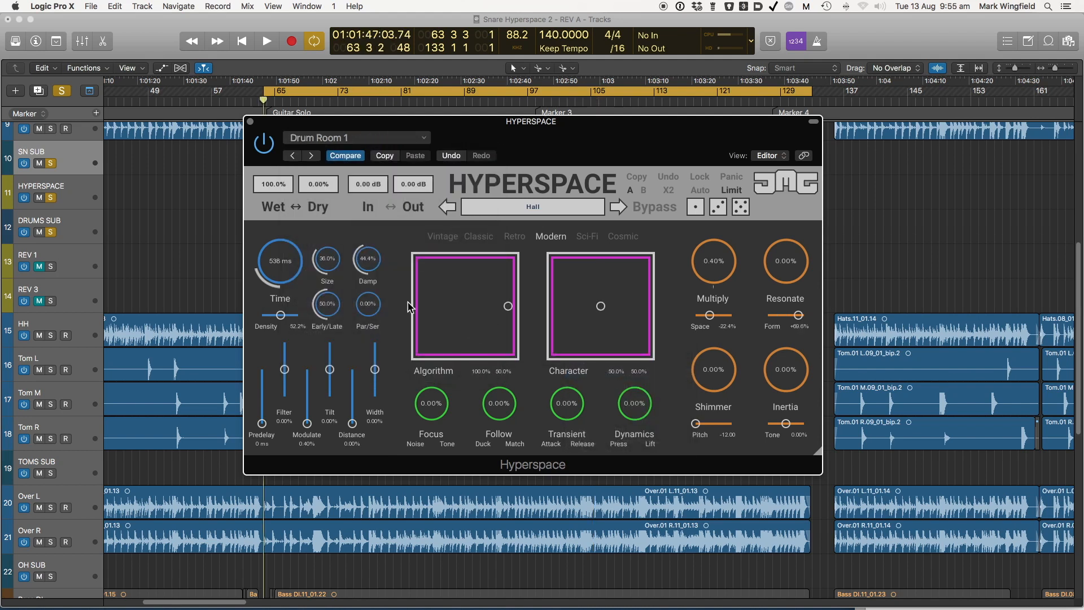
mouse_move(417, 183)
mouse_down()
mouse_move(418, 150)
mouse_move(416, 184)
mouse_up()
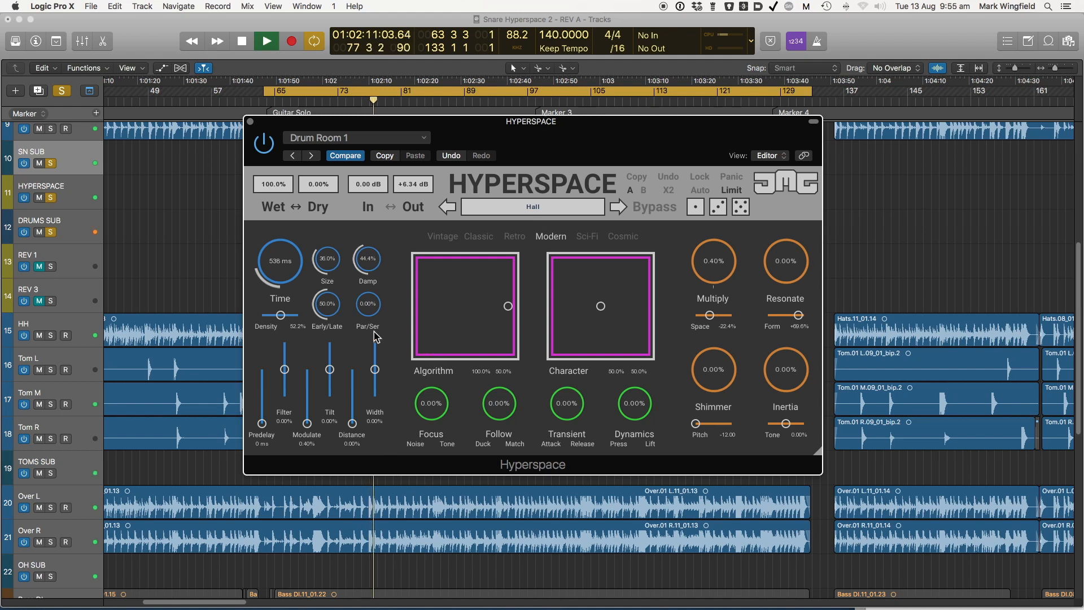
key(space)
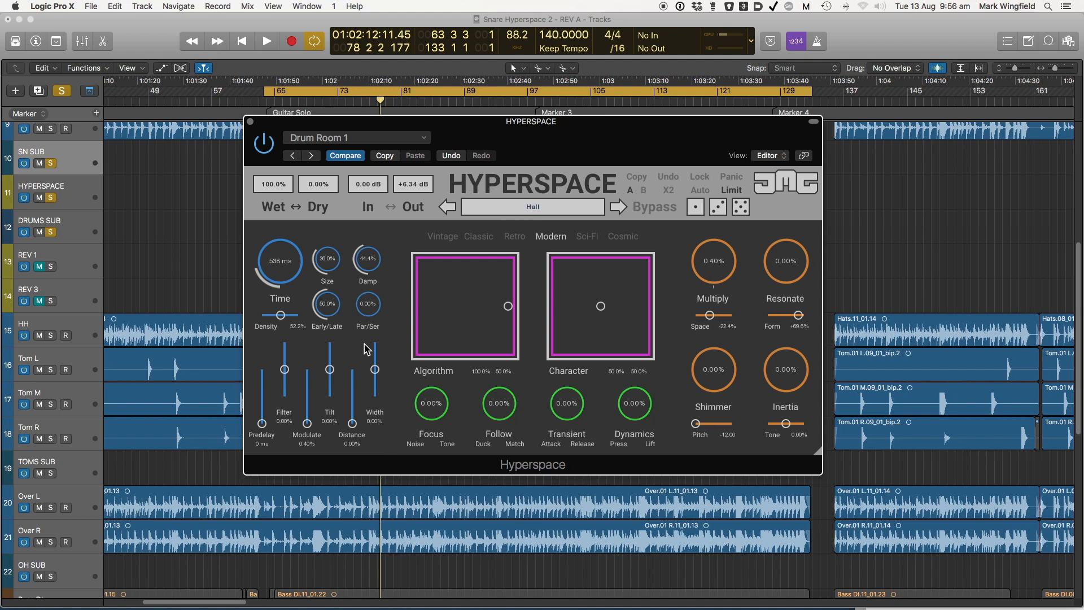
Load the Hall and Stage snare preset and, during playback, set the Character point to 51.5% / 59%.
click(404, 142)
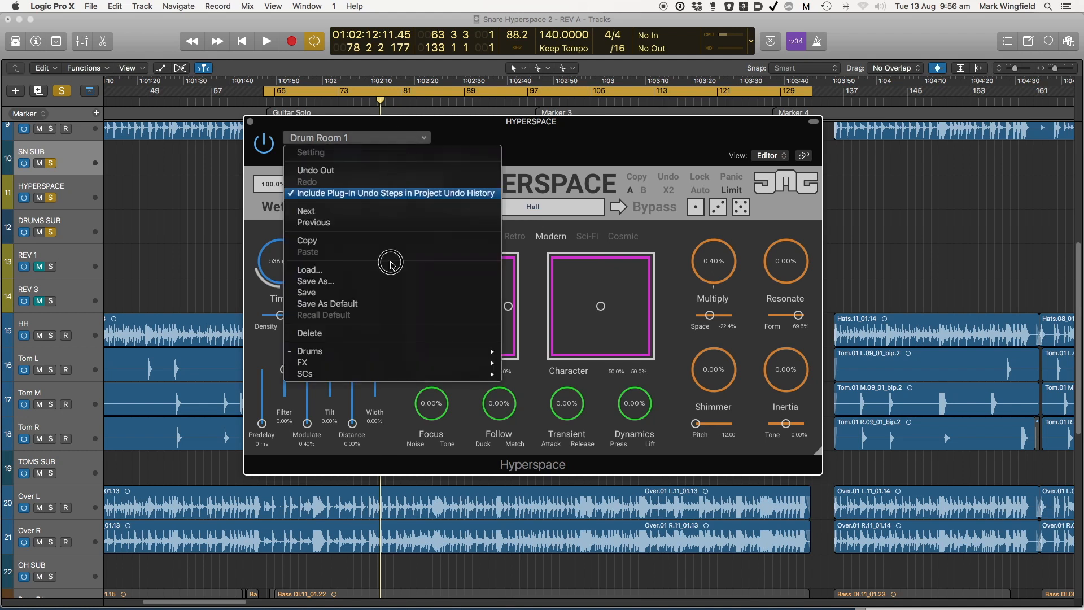
mouse_move(520, 351)
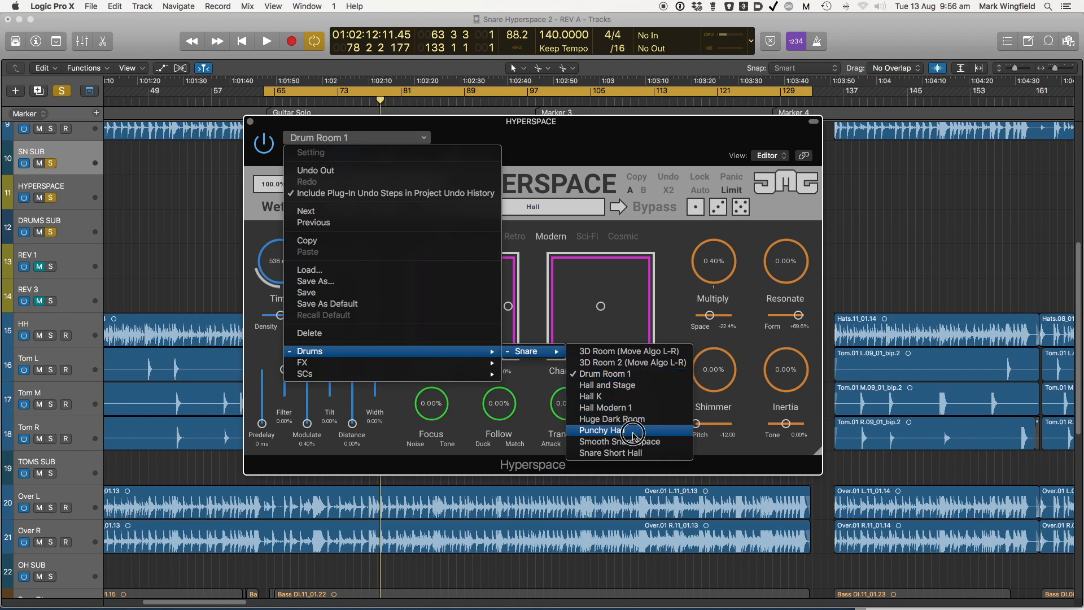
click(631, 385)
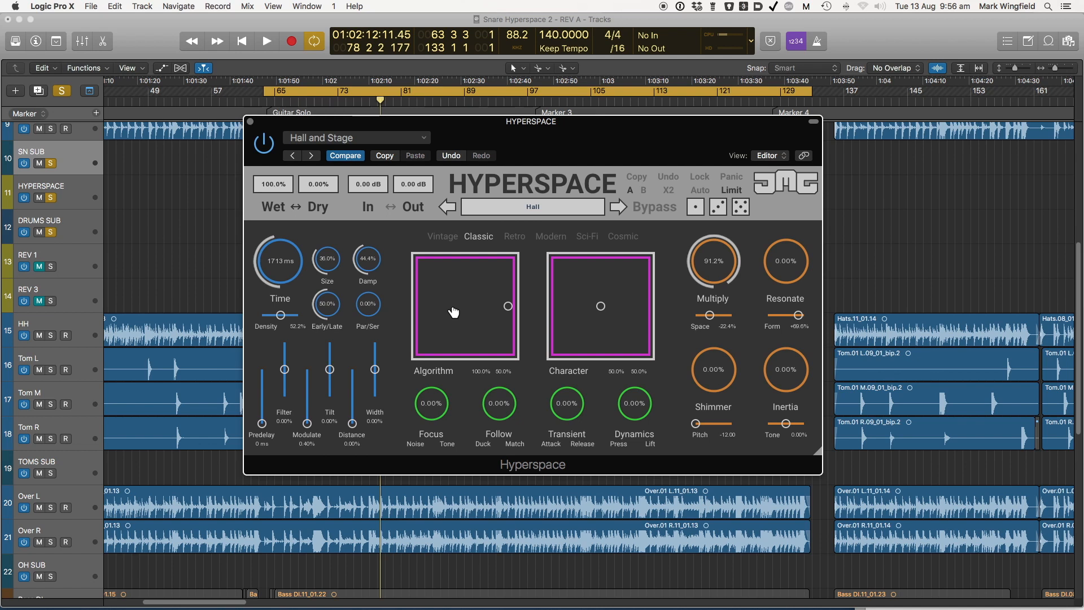
key(space)
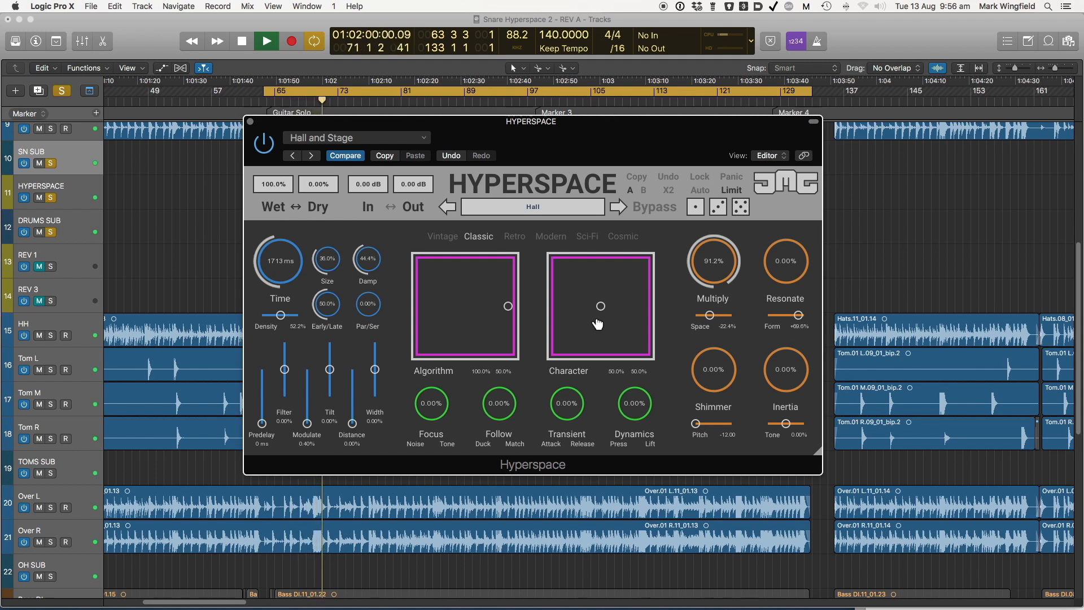
drag(600, 309, 602, 268)
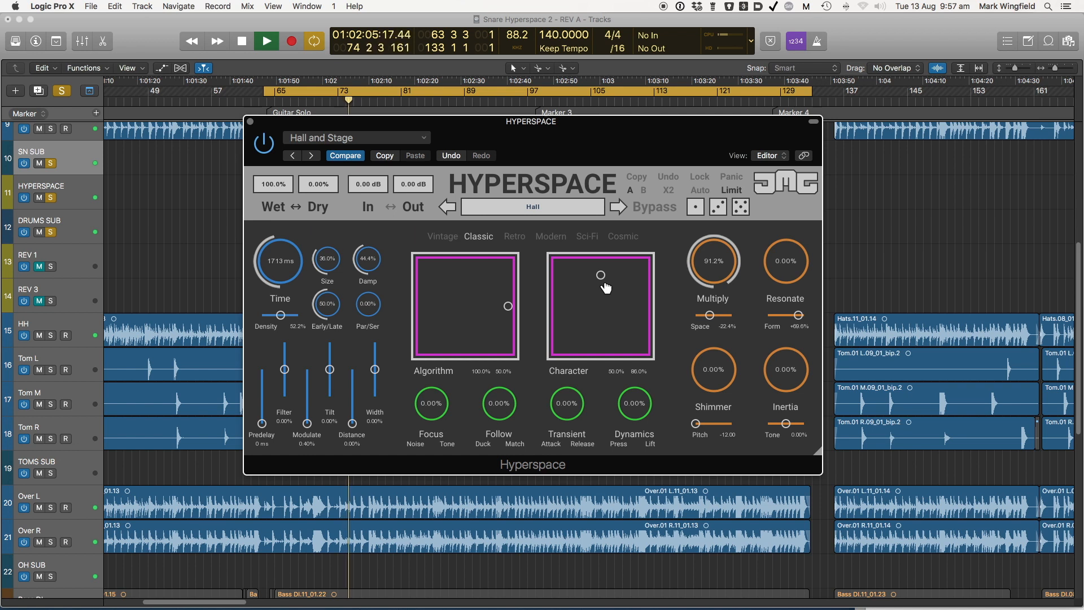
mouse_move(601, 278)
mouse_down()
mouse_move(595, 380)
mouse_move(607, 285)
mouse_up()
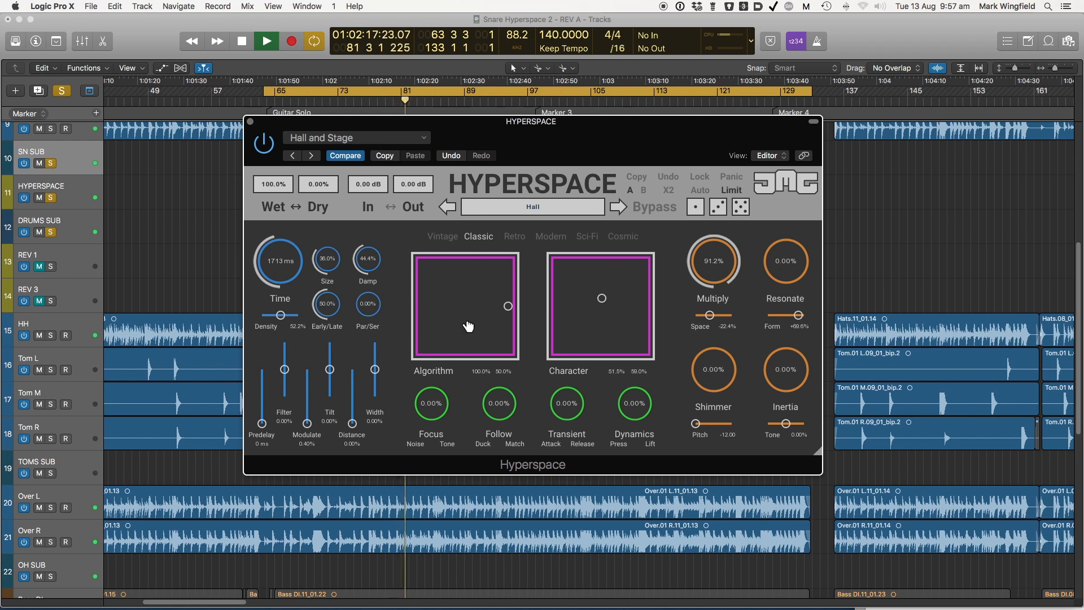
Sweep the Distance and Tilt sliders during playback to hear their effect, resetting both to 0%.
drag(352, 423, 359, 218)
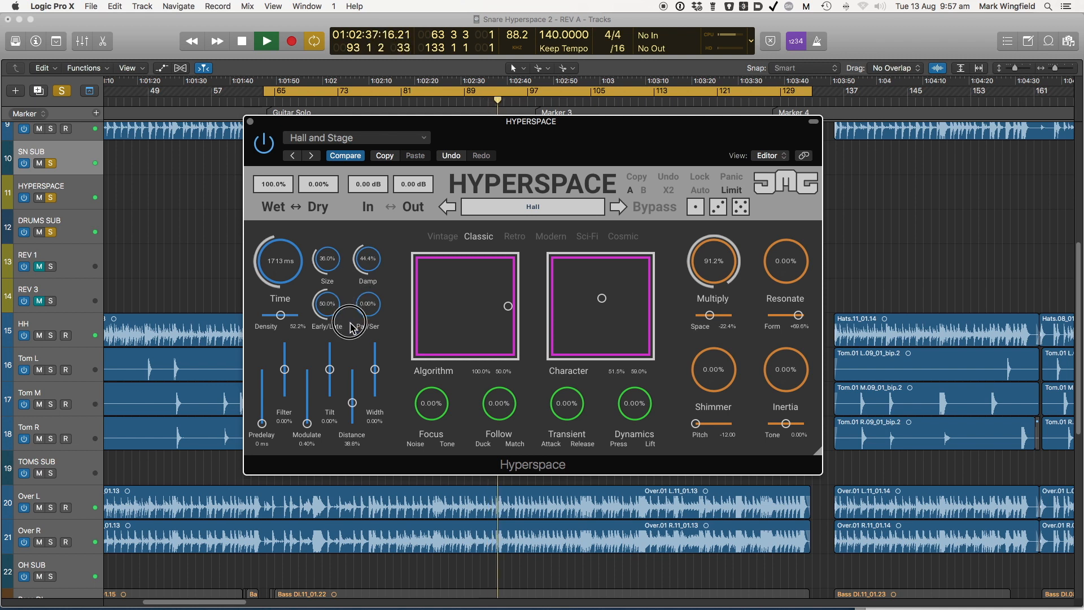
drag(346, 377, 340, 464)
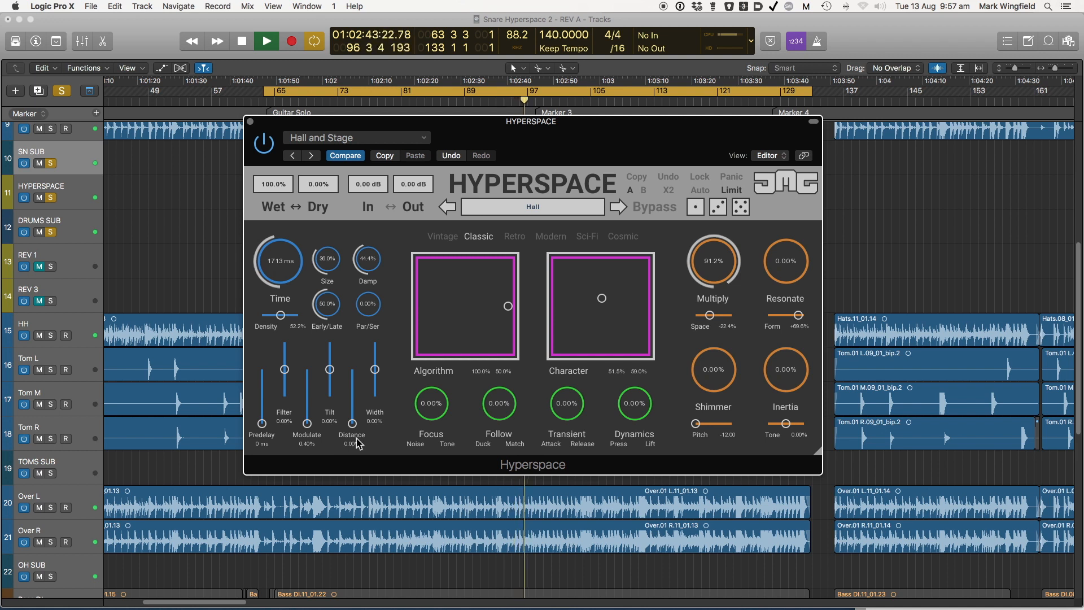
drag(328, 370, 335, 267)
drag(330, 350, 314, 508)
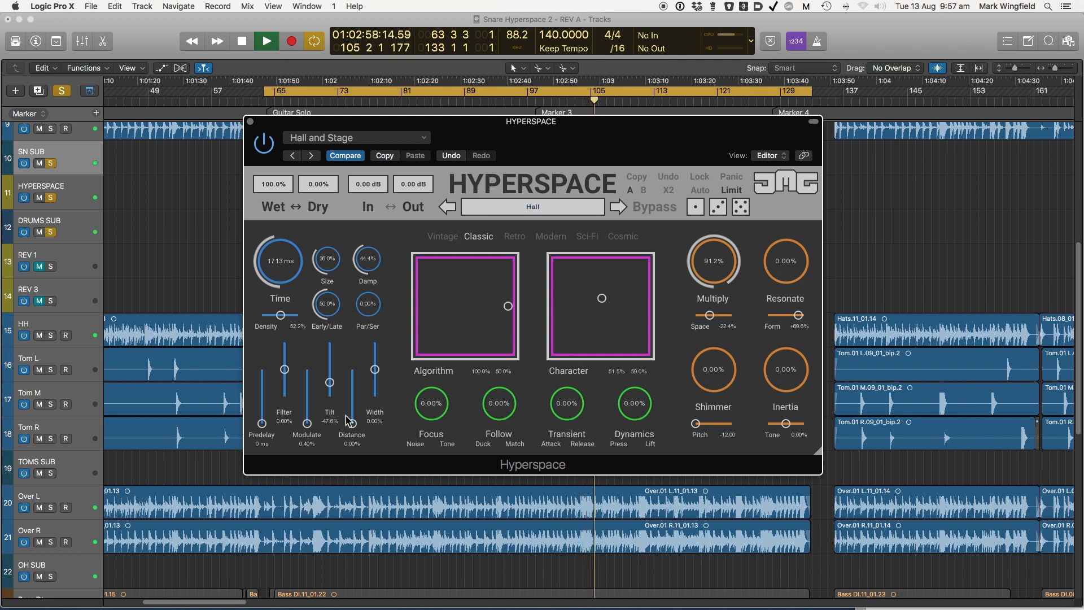
double_click(330, 377)
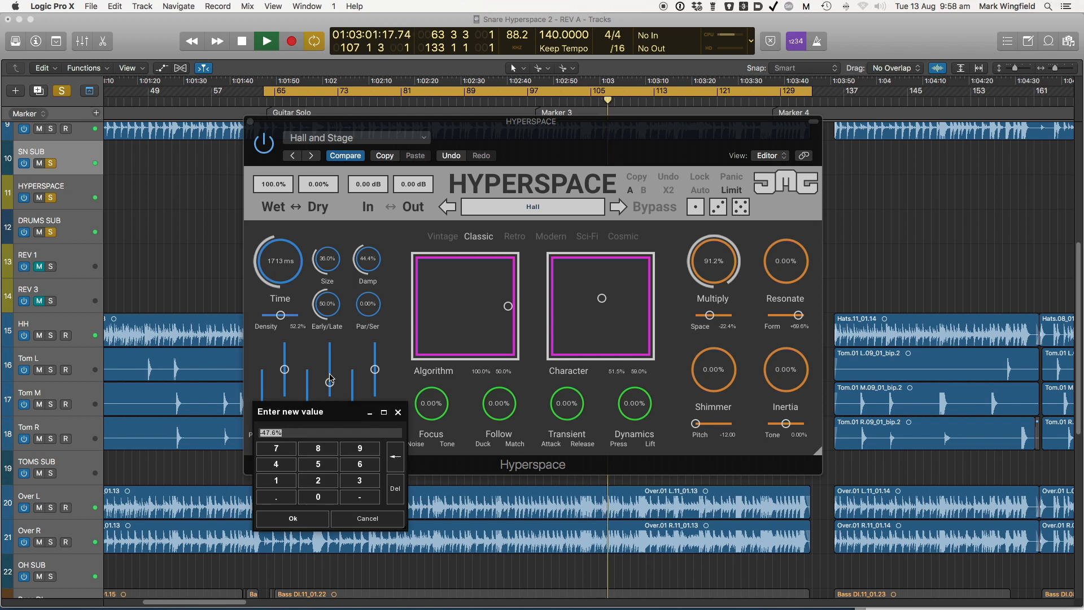
text(0)
key(Return)
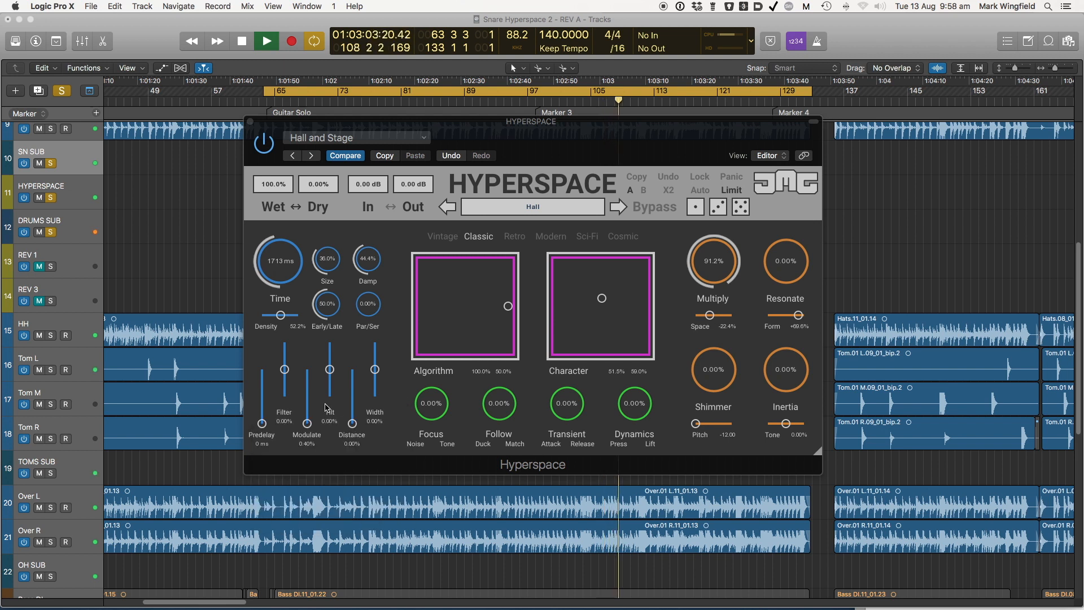
Audition the Modulate slider near its maximum and reset it to 0%.
drag(307, 425, 295, 217)
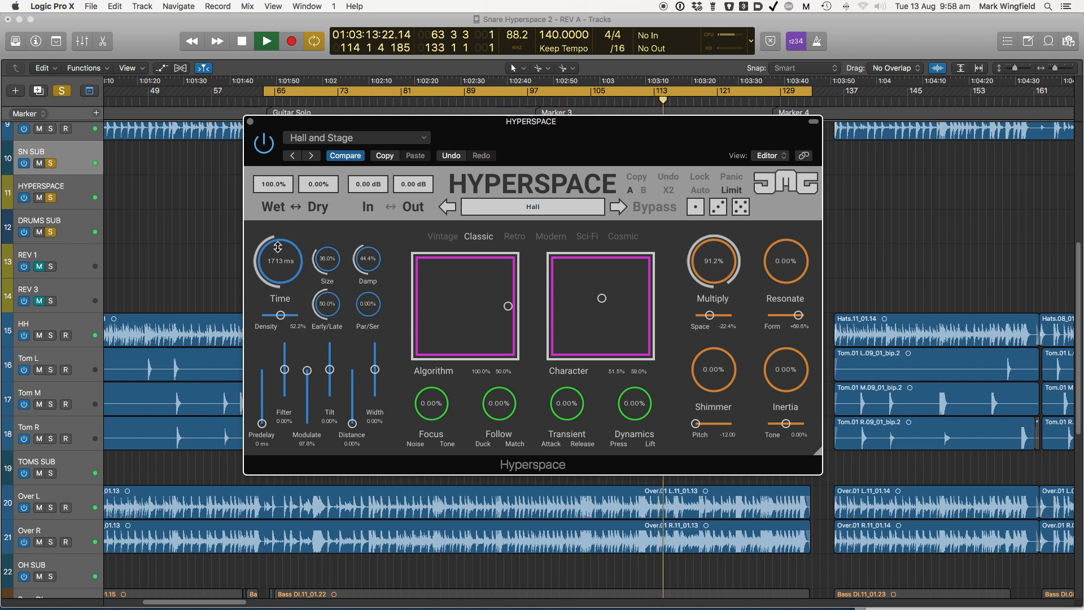
double_click(308, 371)
key(Return)
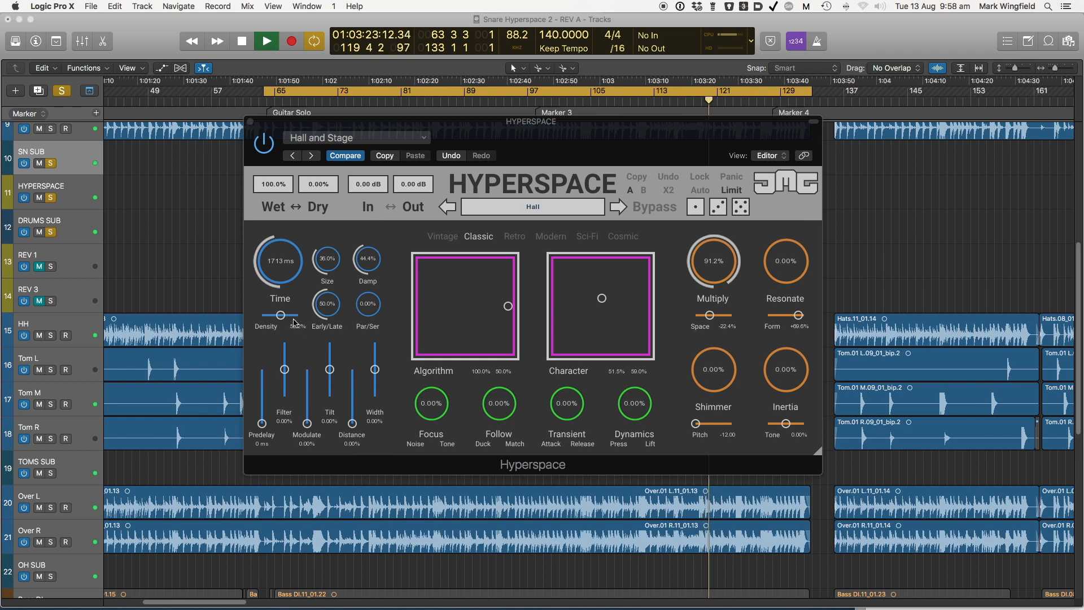
Raise the reverb's Density to 100% and stop playback.
drag(284, 315, 319, 312)
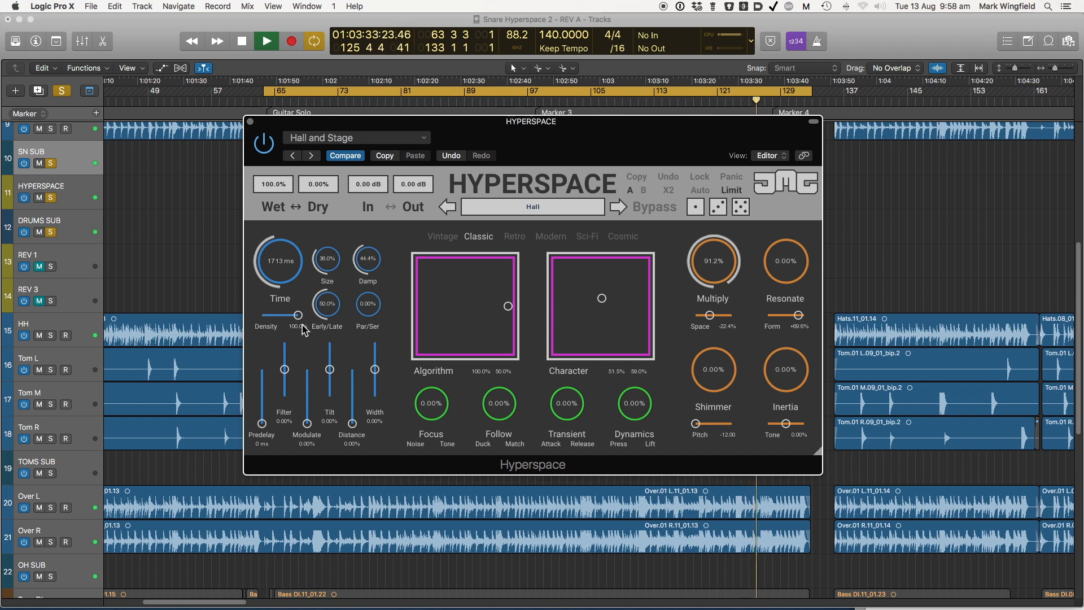
key(space)
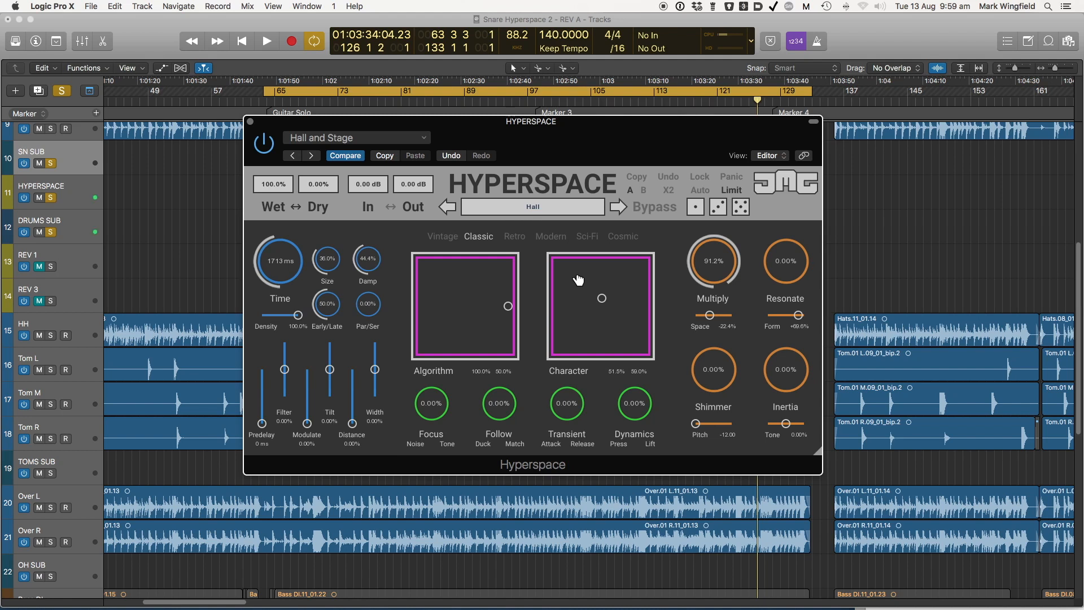
Load the Hall Modern 1 snare preset and audition it with a short playback.
click(380, 140)
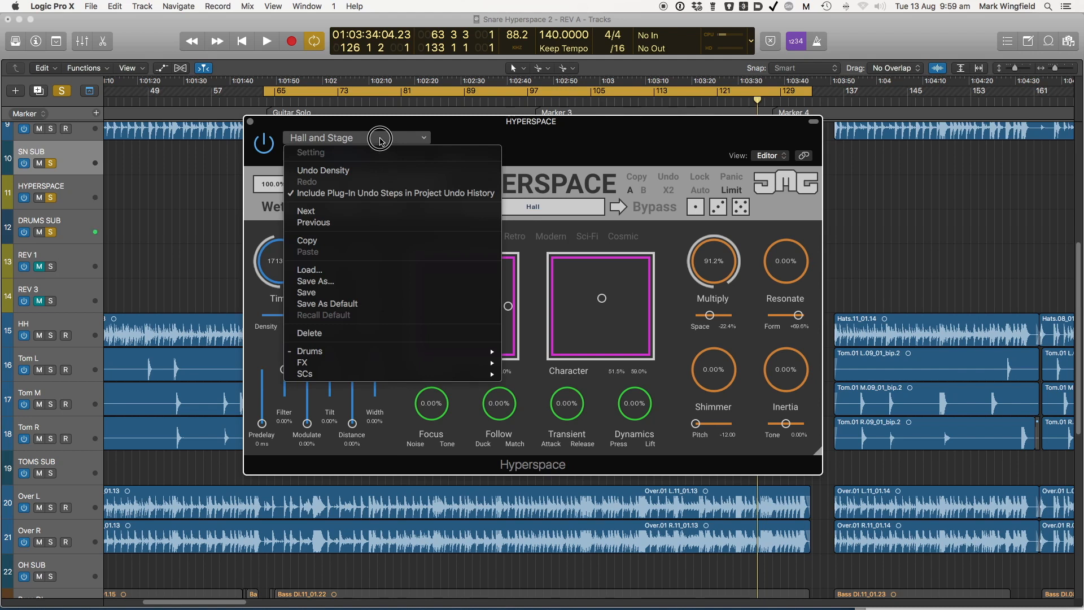
mouse_move(447, 361)
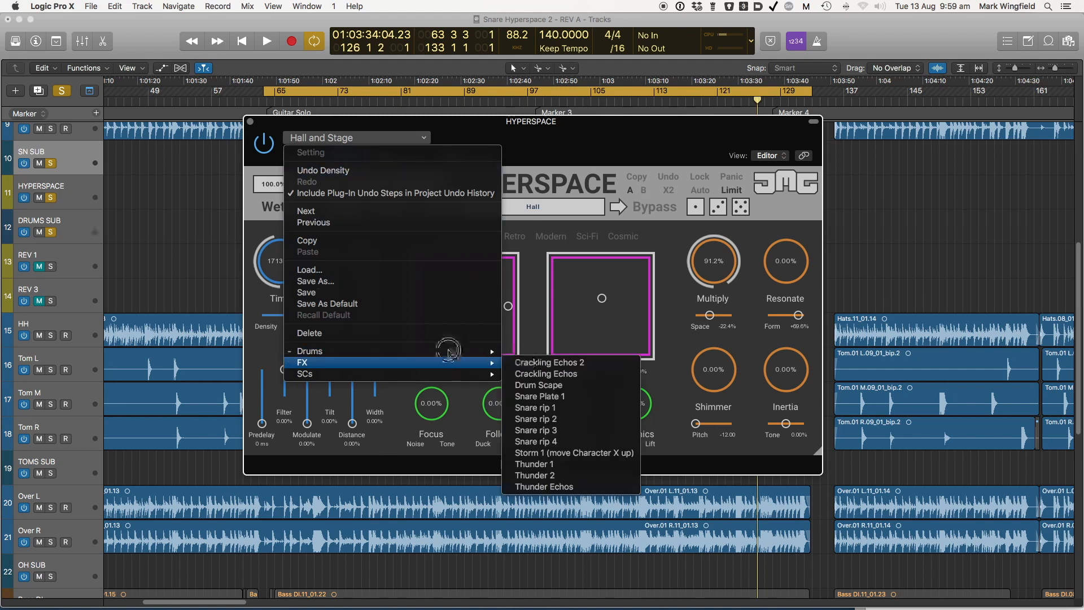
mouse_move(562, 353)
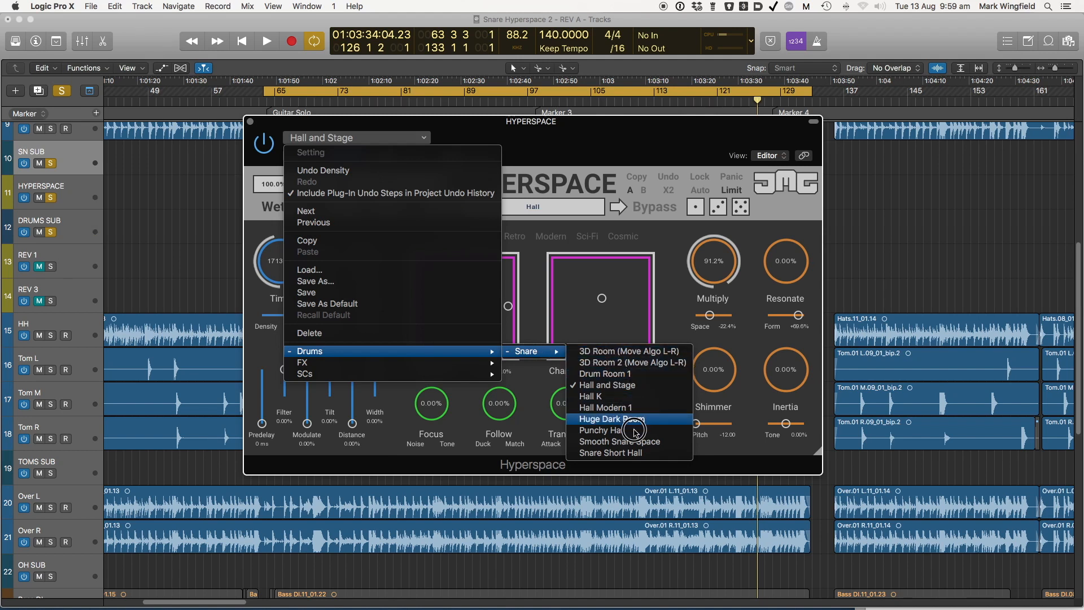
click(635, 409)
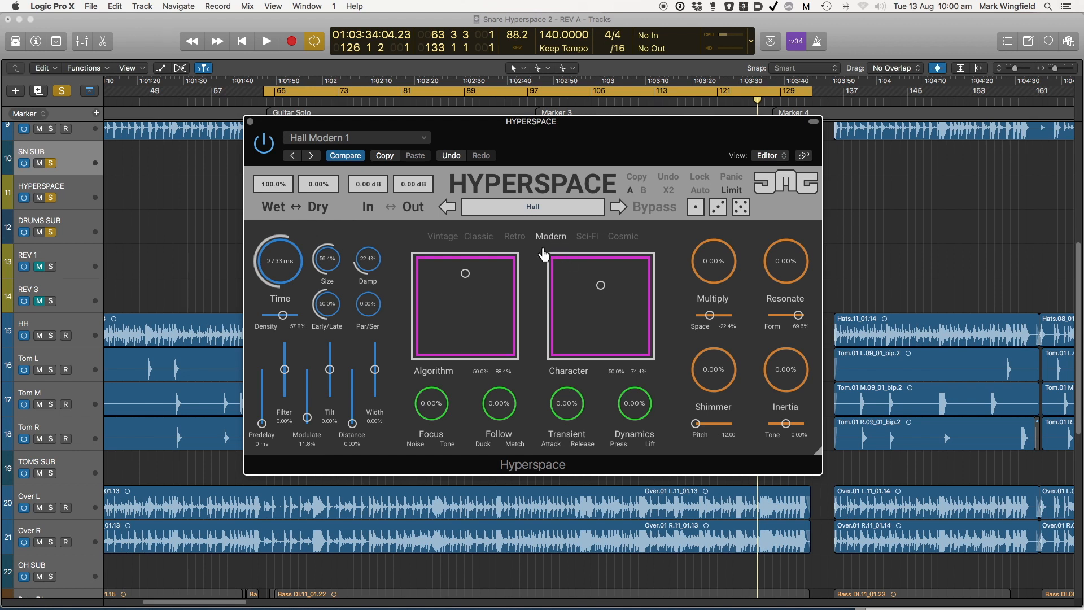
key(space)
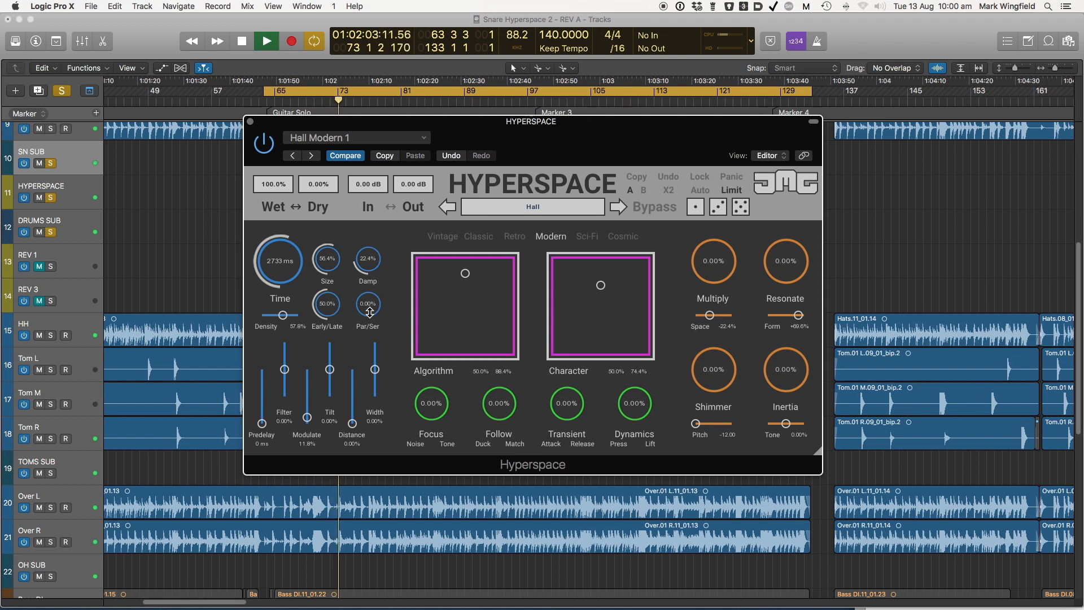
key(space)
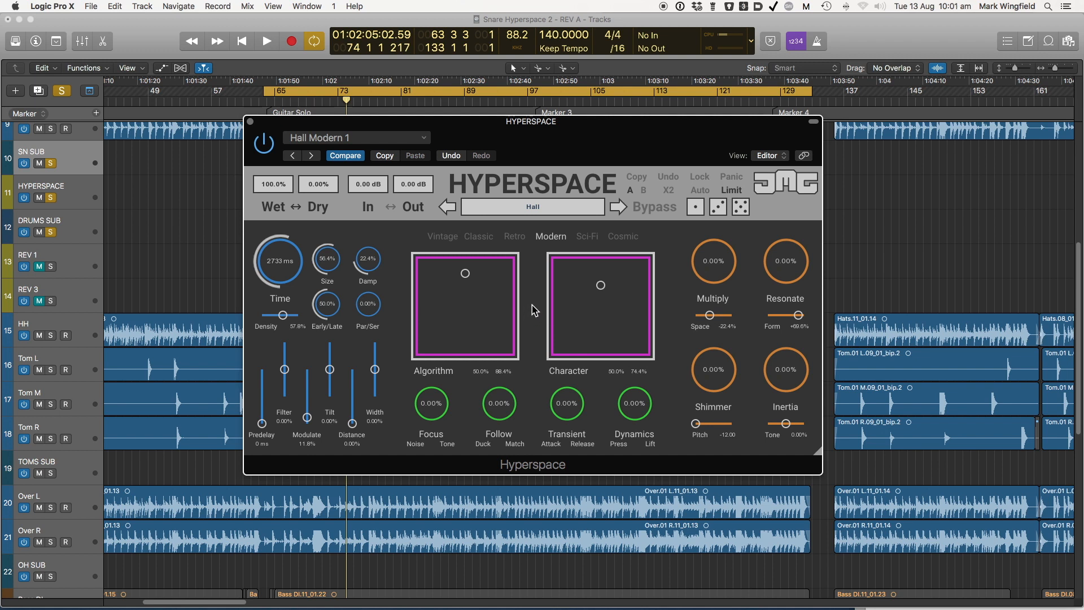
Start playback and raise the reverb's Par/Ser control to 84.8%.
key(space)
drag(367, 306, 368, 235)
drag(365, 306, 368, 269)
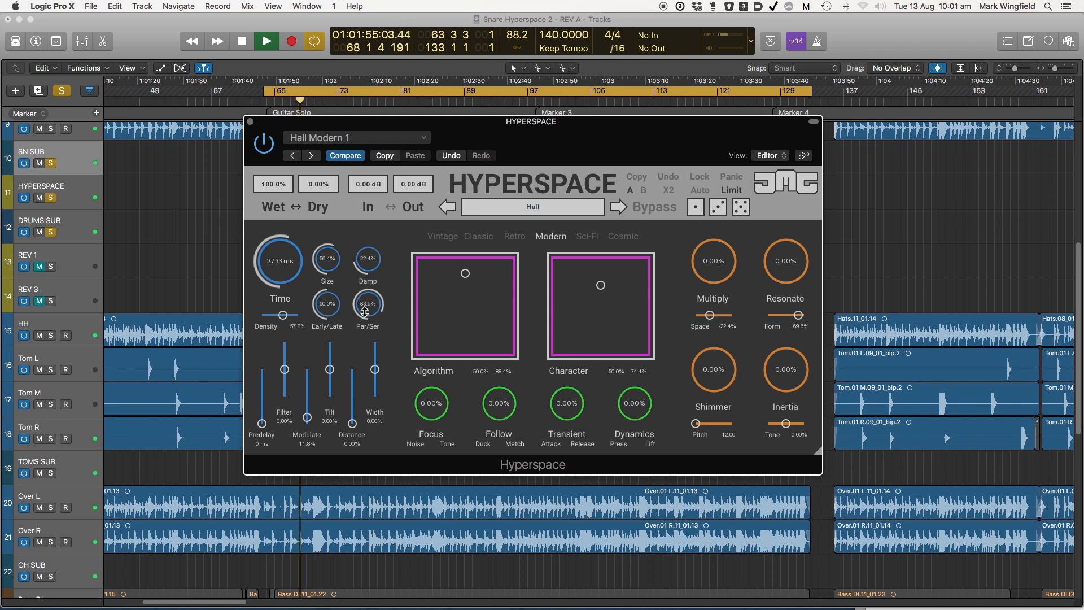
drag(364, 311, 369, 310)
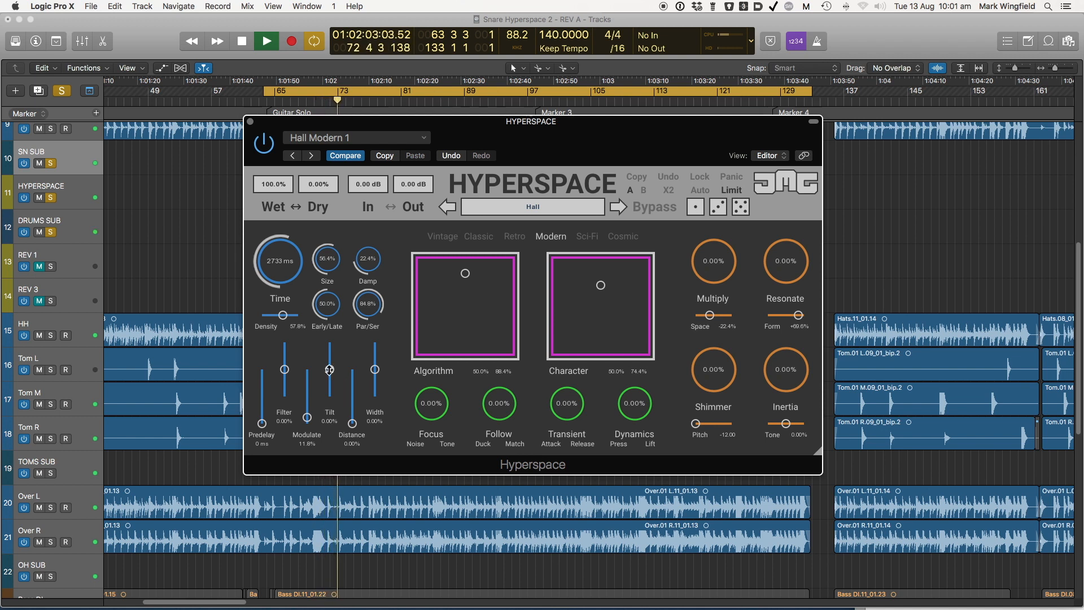
Set Tilt to +56.0% and Multiply to 21.6% during playback.
drag(329, 370, 329, 358)
drag(334, 305, 337, 273)
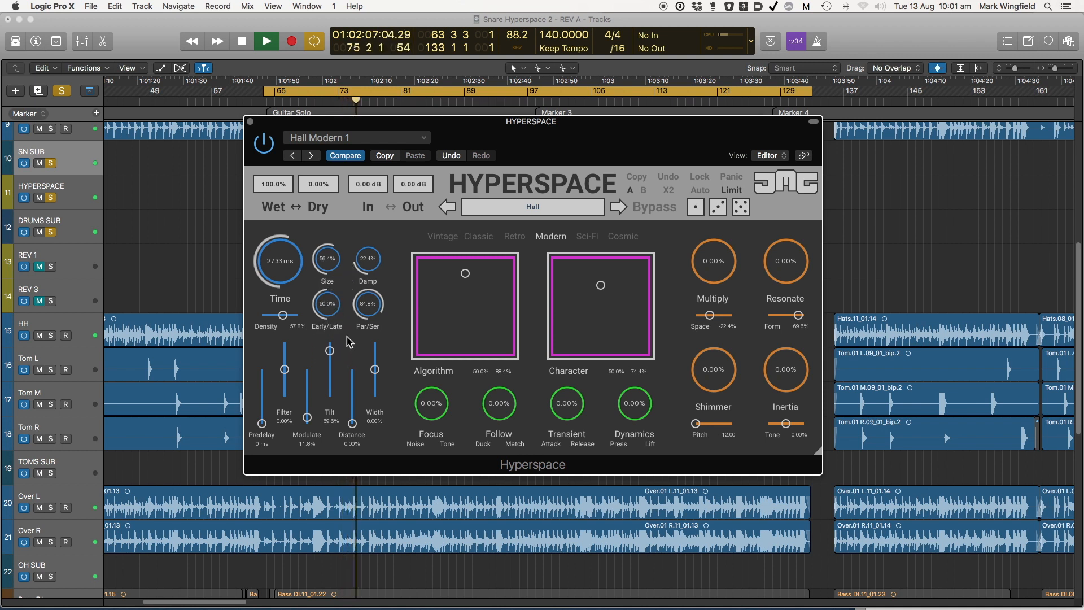
drag(332, 351, 329, 361)
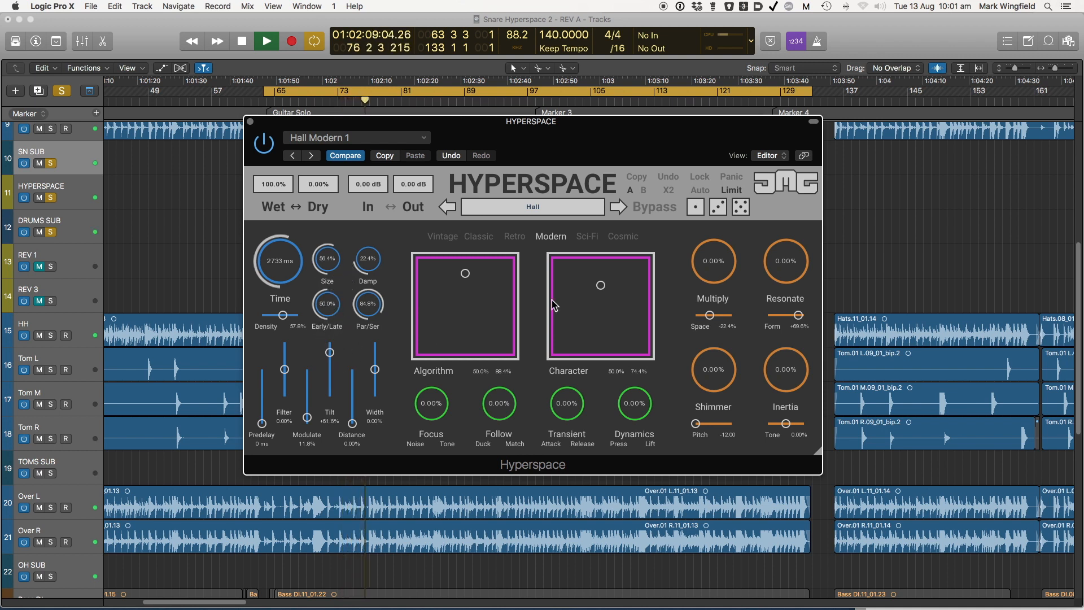
drag(713, 255, 713, 229)
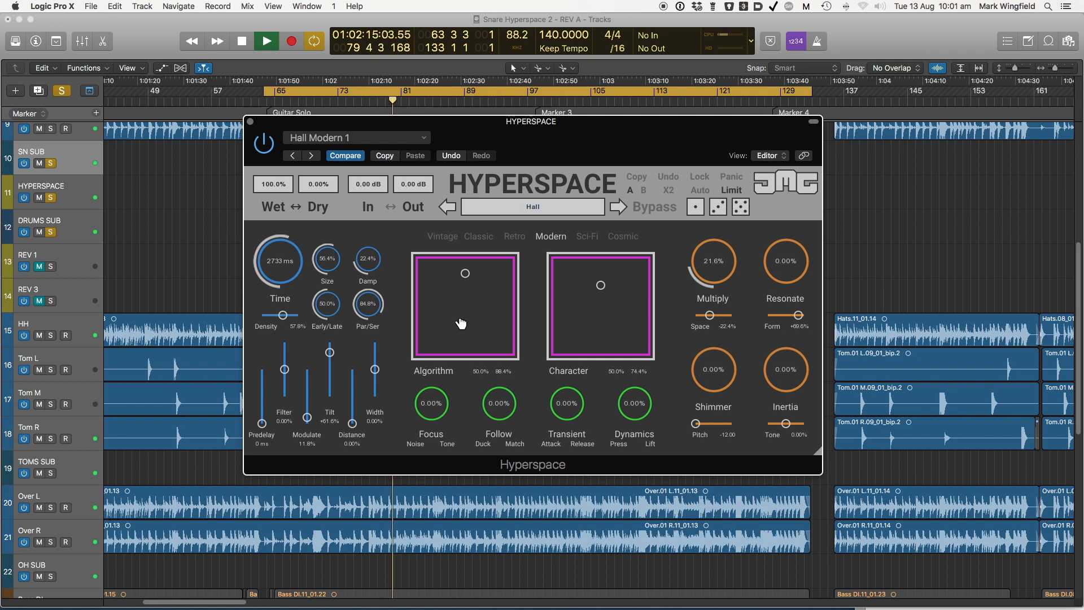
drag(329, 353, 330, 355)
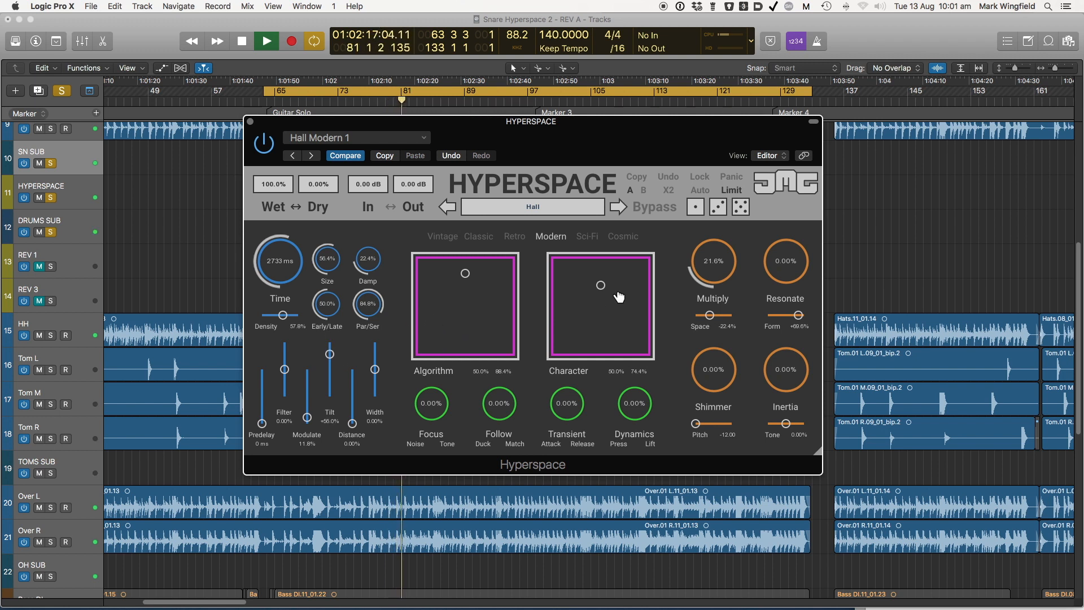
Set the Algorithm point to 49.0% / 71.9% and the Character point to 51.0% / 98.4%.
drag(465, 274, 464, 289)
drag(601, 285, 602, 258)
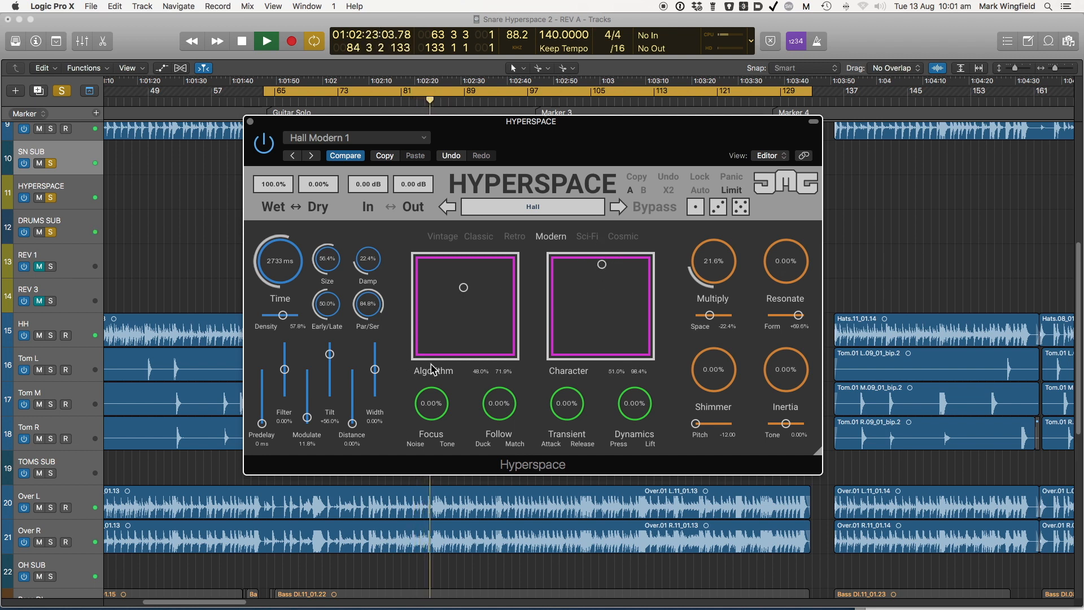
Reset Multiply to 0% and raise Par/Ser to 100%.
mouse_move(364, 302)
mouse_down()
mouse_move(360, 333)
mouse_move(364, 304)
mouse_up()
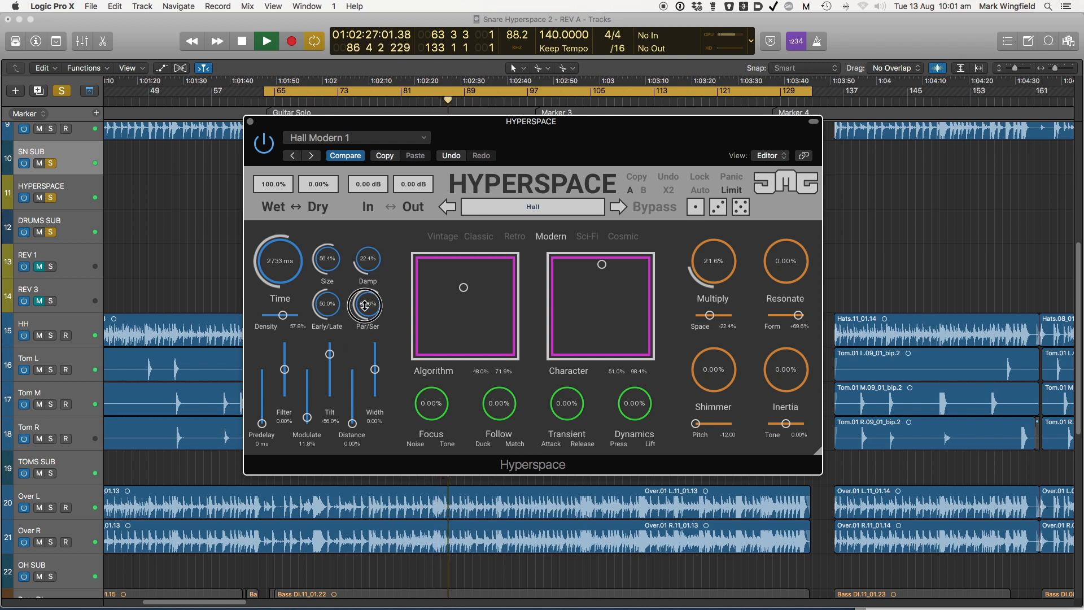
drag(718, 262, 707, 298)
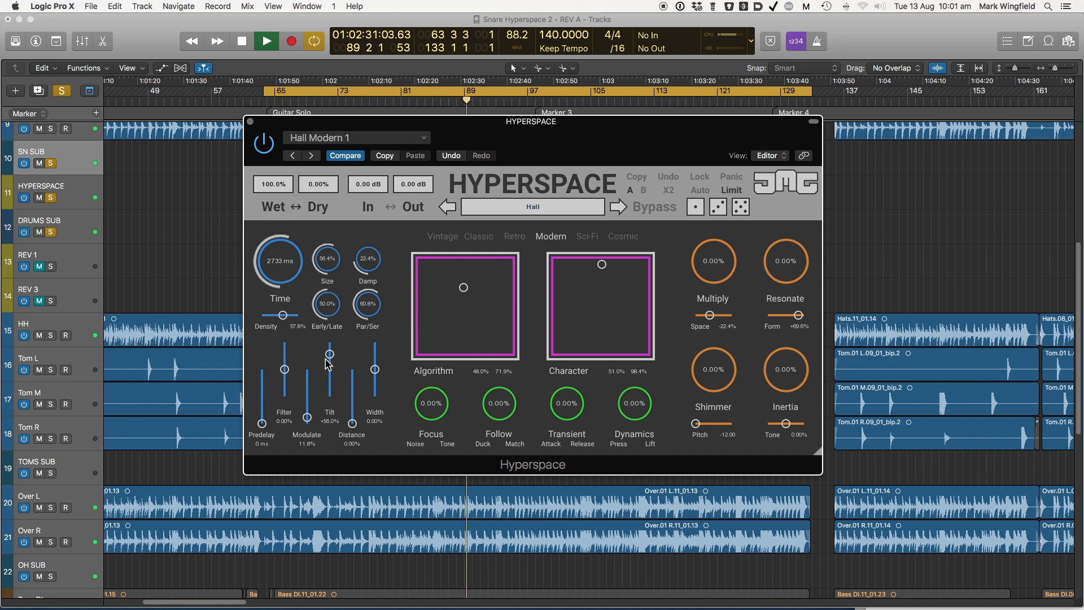
drag(368, 303, 382, 234)
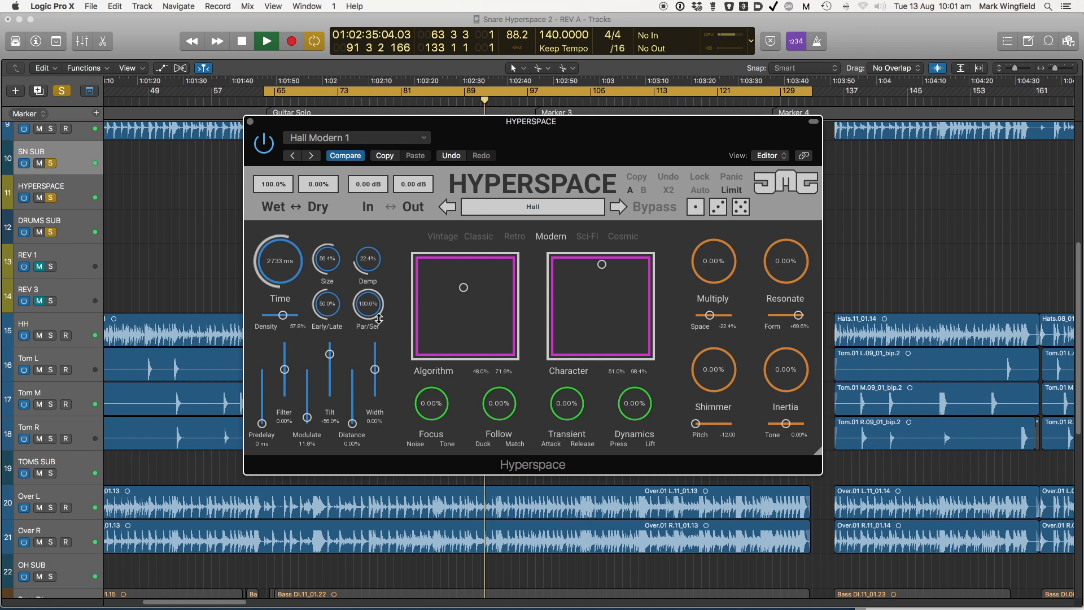
Lower Tilt to +3.2% and set the Algorithm point to 100% / 61.9%.
drag(330, 356, 325, 425)
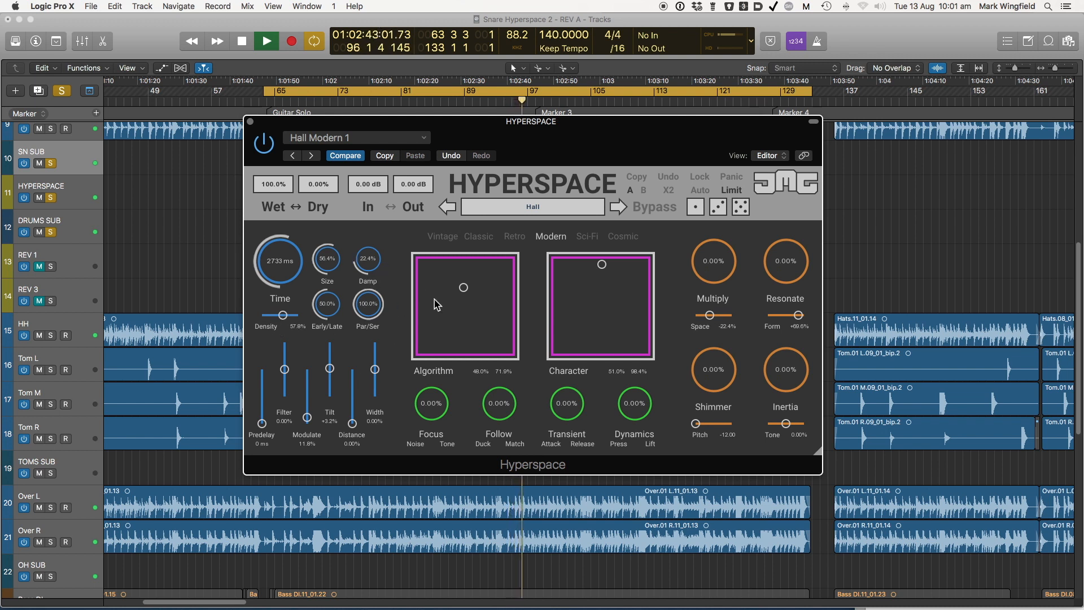
drag(480, 292, 514, 296)
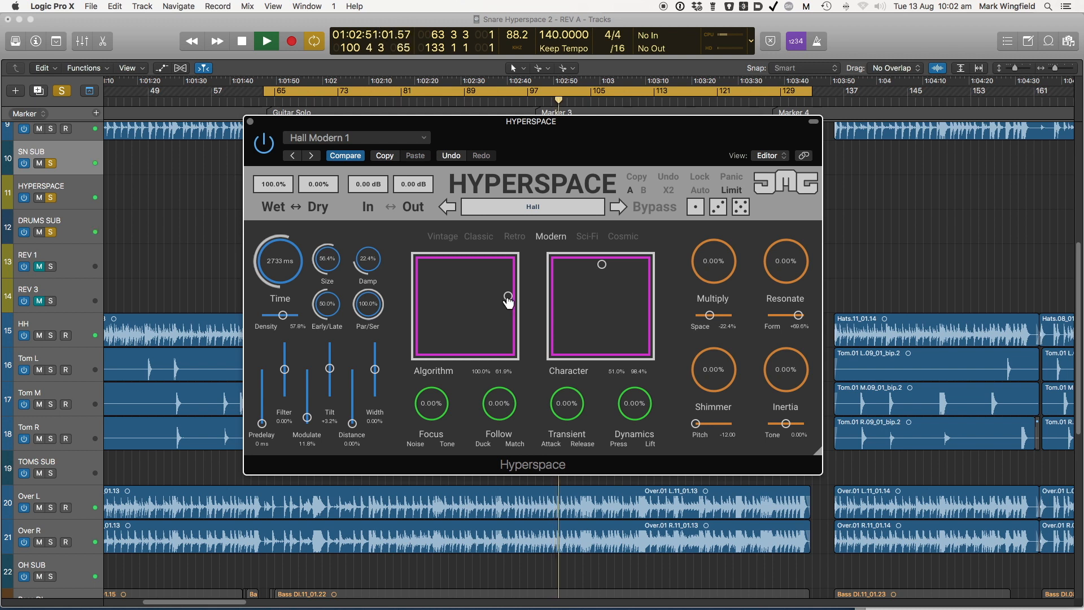
Audition Dynamics on the Lift side, set it to -65.6%, and raise Modulate to 70.6%.
mouse_move(626, 407)
mouse_down()
mouse_move(627, 384)
mouse_move(634, 401)
mouse_up()
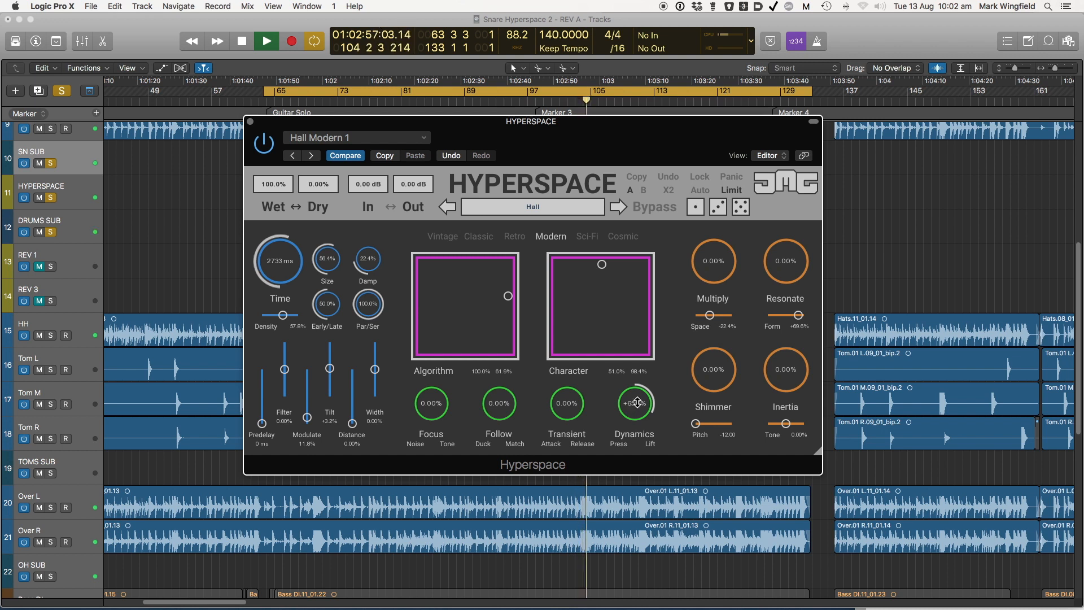
drag(637, 405, 622, 503)
scroll(622, 503, right, 1)
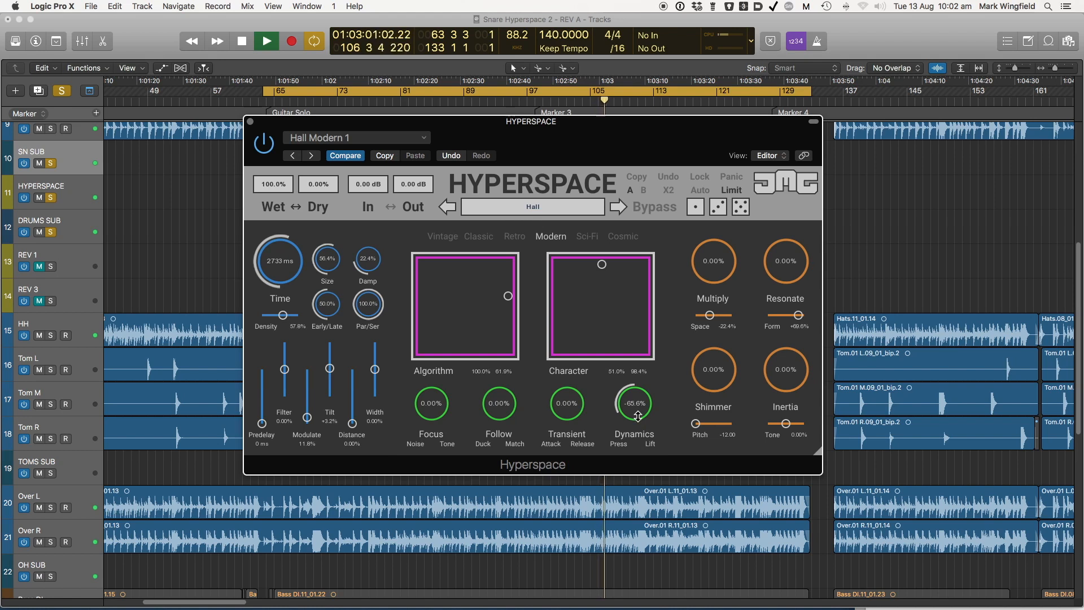
drag(307, 418, 315, 253)
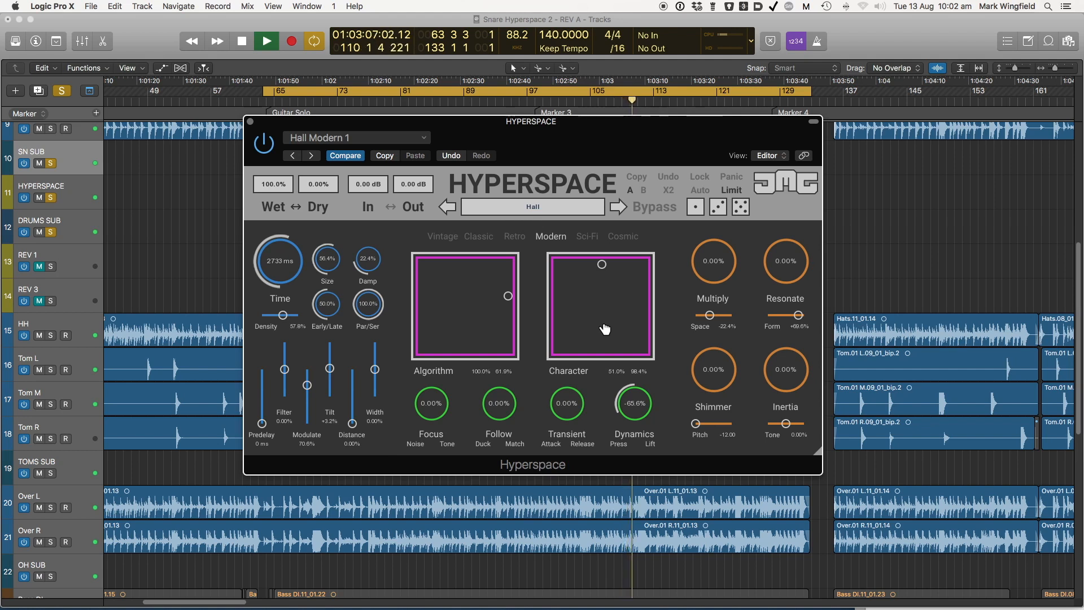
Set Resonate to 51.6% and its Form slider to -51.2%.
drag(786, 265, 779, 206)
mouse_move(791, 275)
mouse_down()
mouse_move(791, 259)
mouse_move(789, 272)
mouse_up()
drag(798, 315, 762, 345)
mouse_move(729, 386)
mouse_down()
mouse_move(756, 356)
mouse_move(740, 386)
mouse_up()
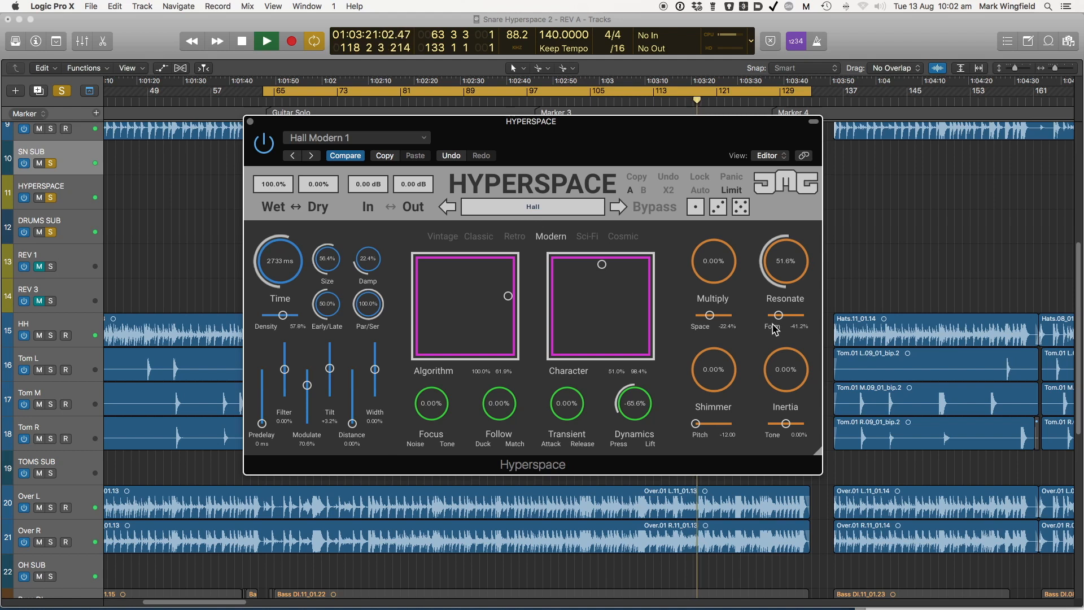
drag(778, 318, 776, 332)
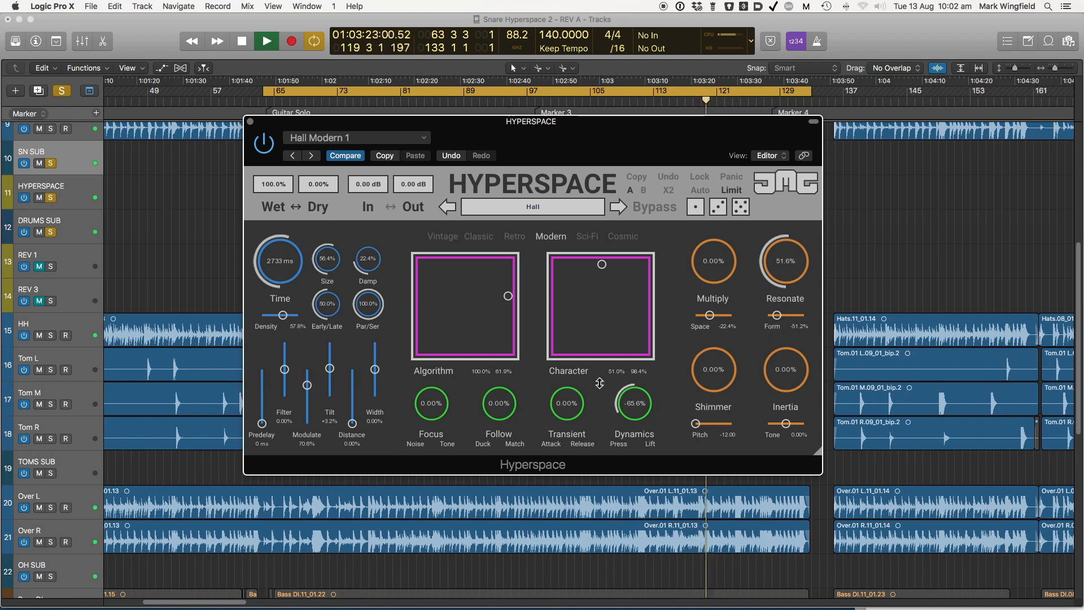
Sweep Follow from -100% (Duck) up to +66.4% (Match) during playback.
drag(495, 409, 484, 467)
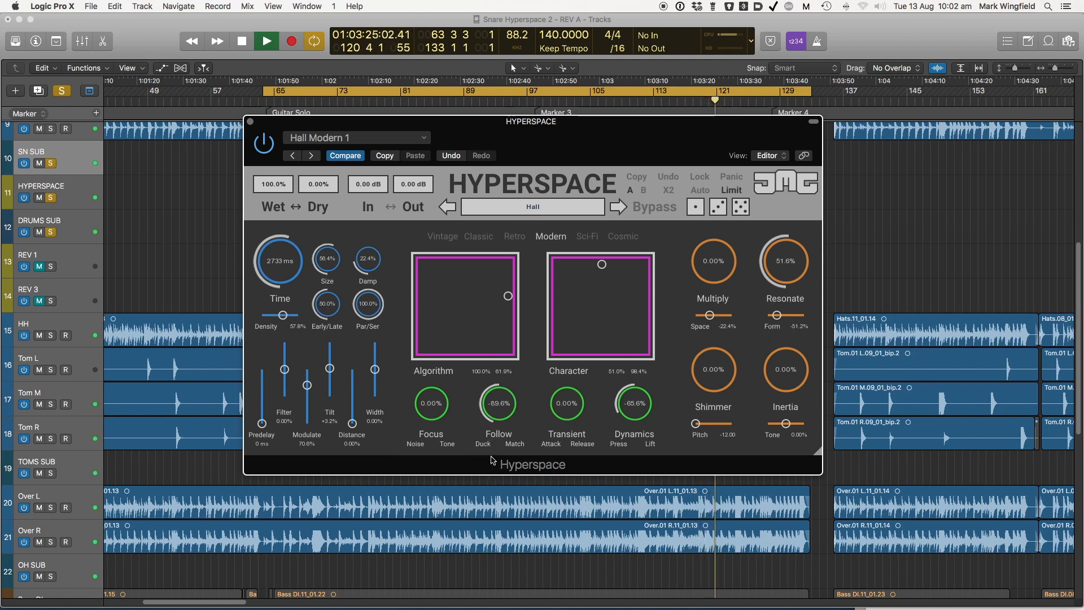
drag(498, 408, 496, 418)
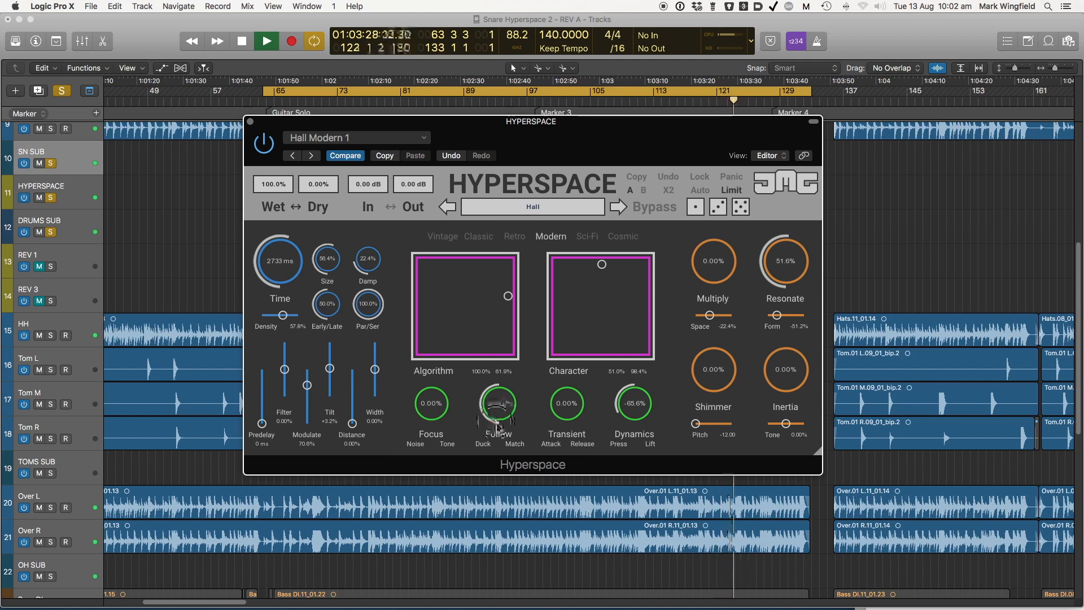
click(497, 419)
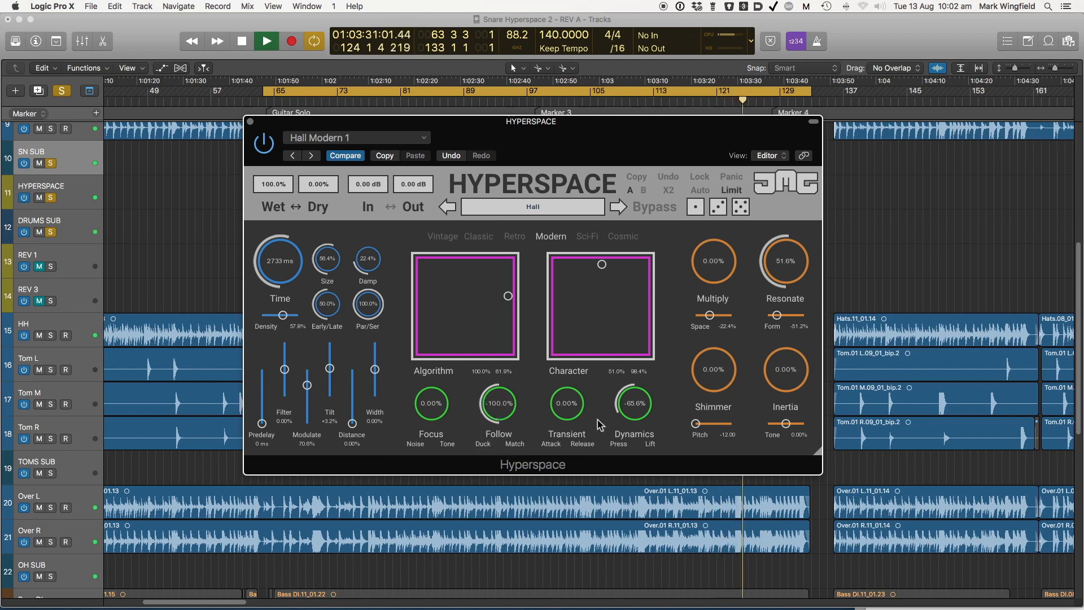
drag(503, 410, 511, 293)
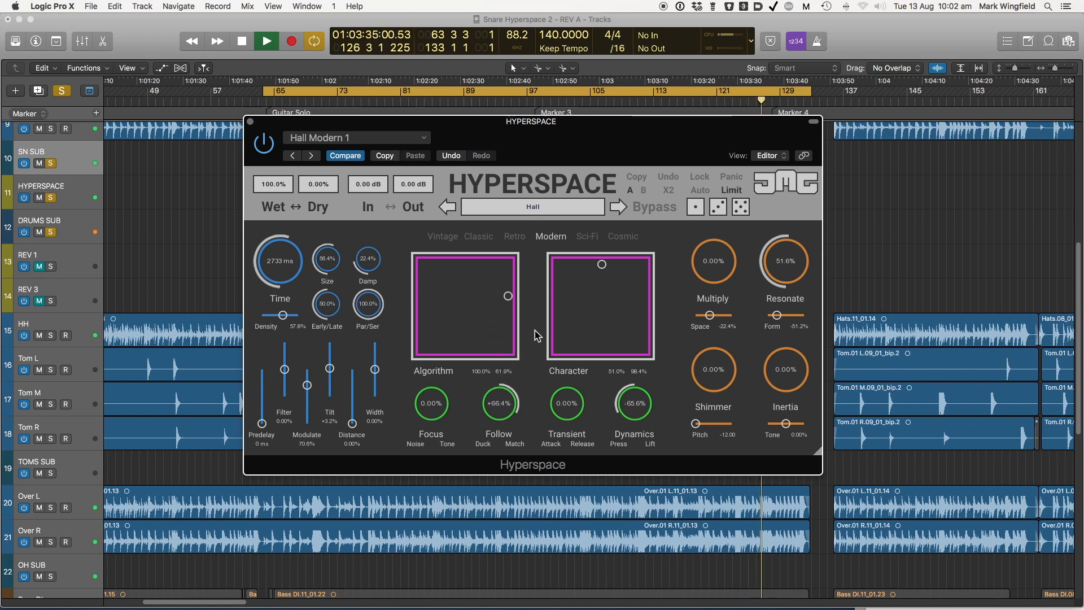
Set Transient to -57.6% and Dynamics to -1.6%, adjusting Follow on its Match side.
drag(562, 406, 552, 438)
drag(495, 405, 494, 416)
drag(634, 408, 637, 368)
drag(501, 405, 508, 402)
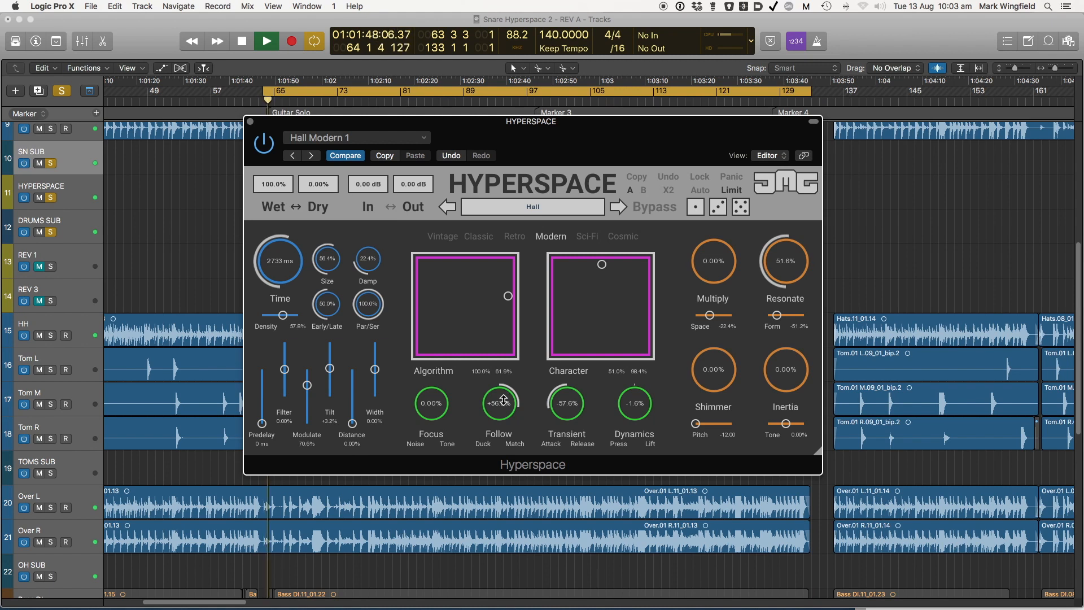
Swing Follow to -50.4%, stop playback, and bring Follow back up to +44.0%.
drag(501, 403, 489, 480)
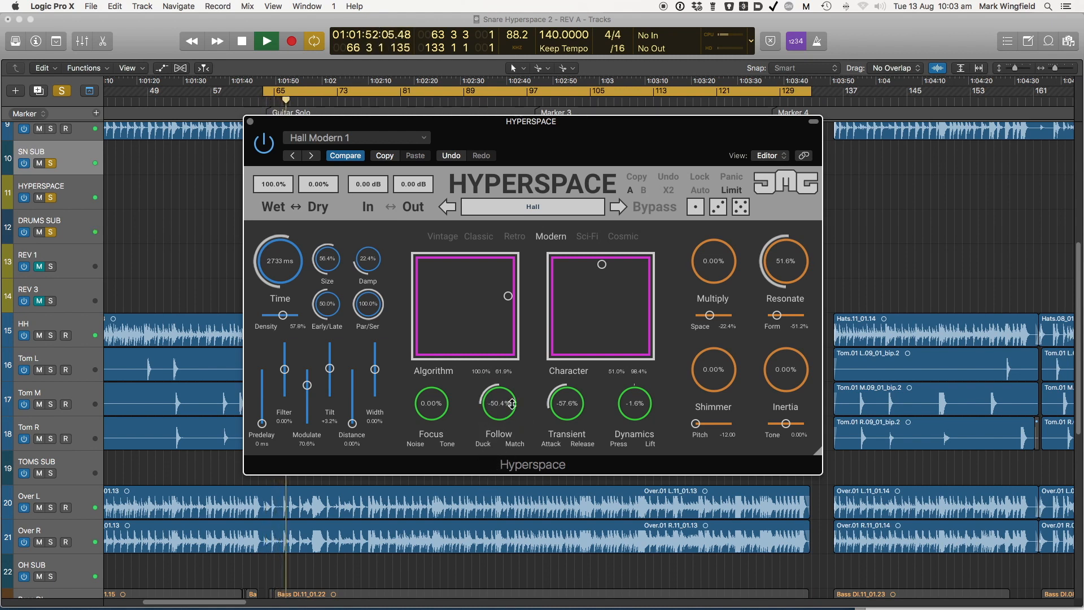
drag(500, 403, 497, 409)
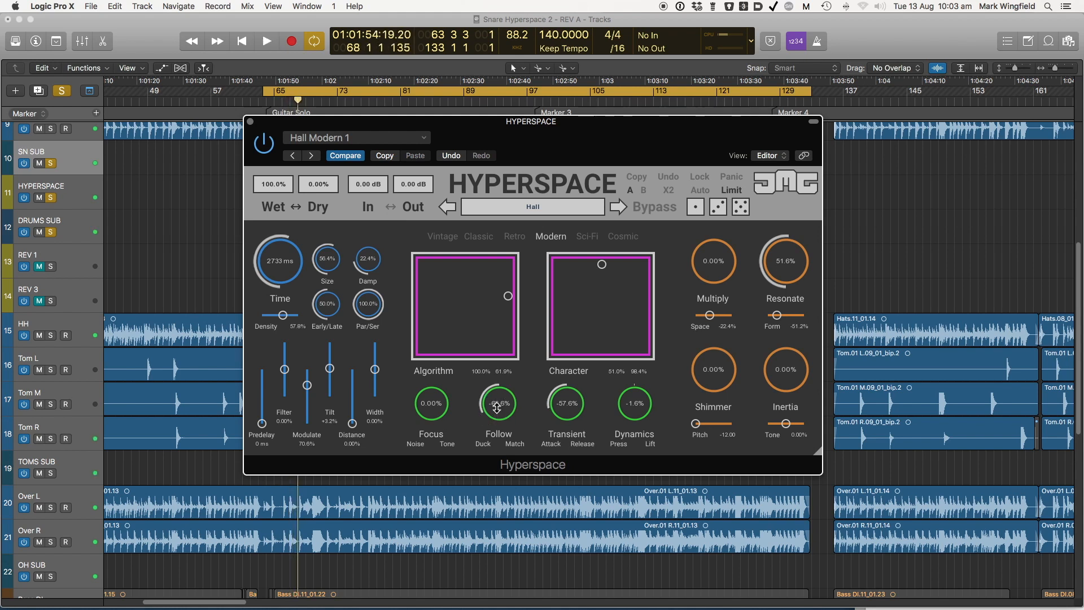
drag(501, 409, 507, 364)
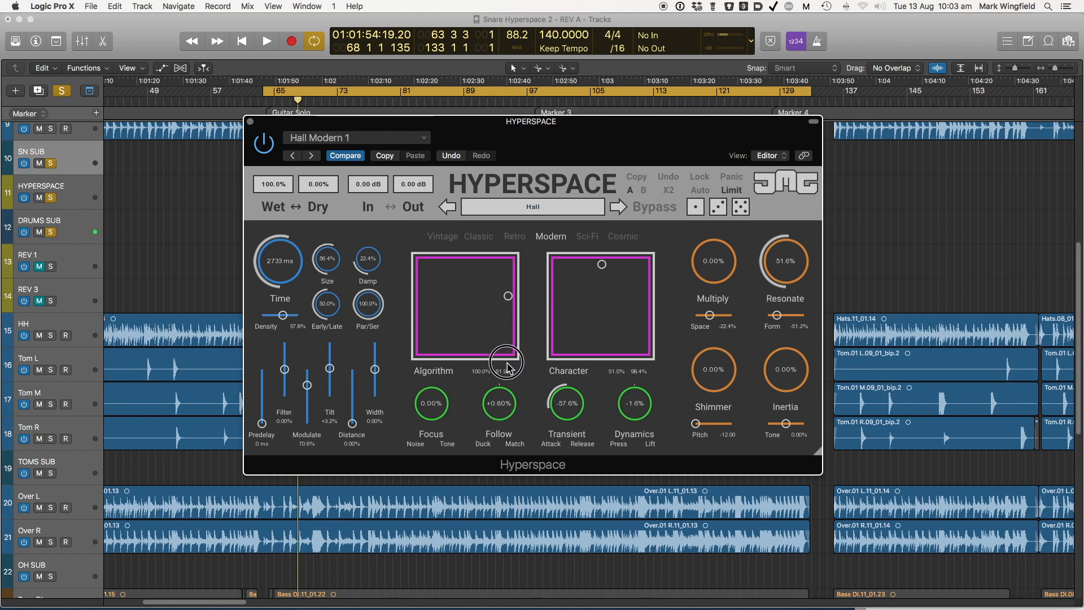
drag(499, 402, 506, 354)
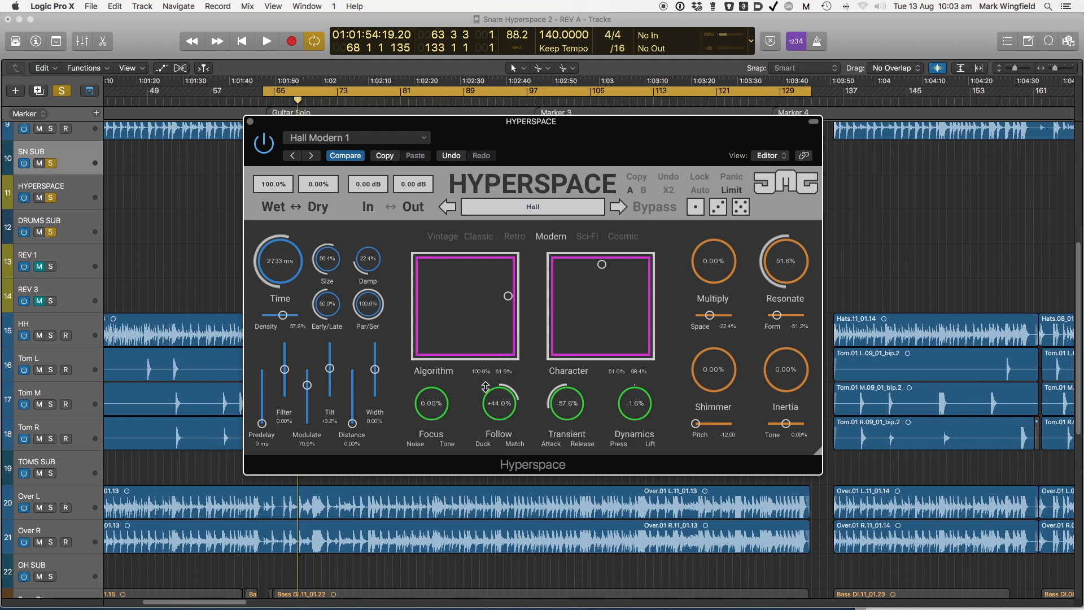
Reset Follow and Par/Ser to 0% and bring Transient to -0.80%.
drag(496, 404, 492, 438)
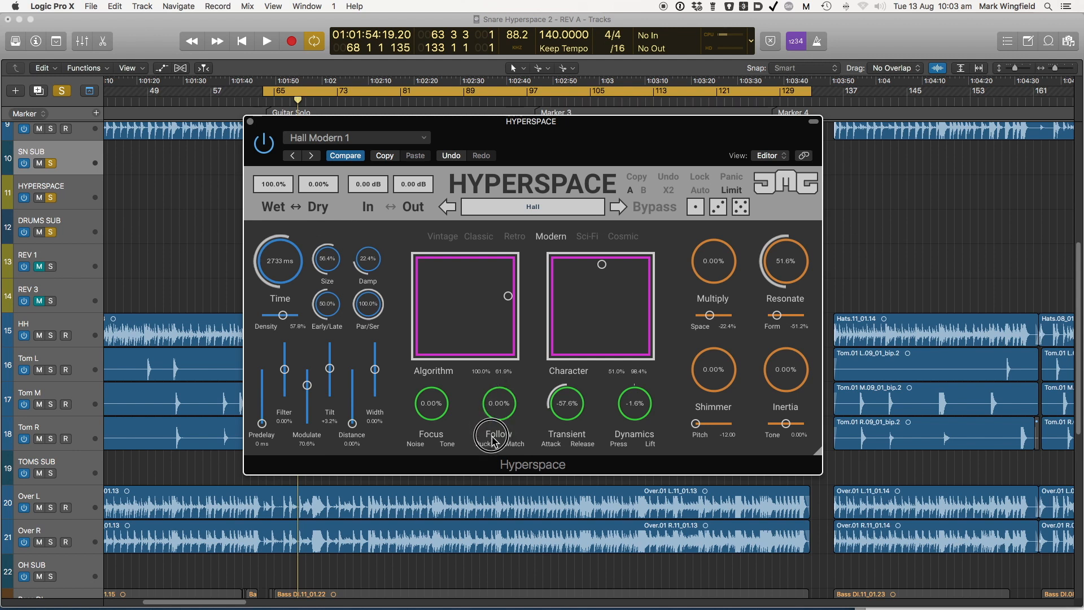
drag(571, 423, 577, 382)
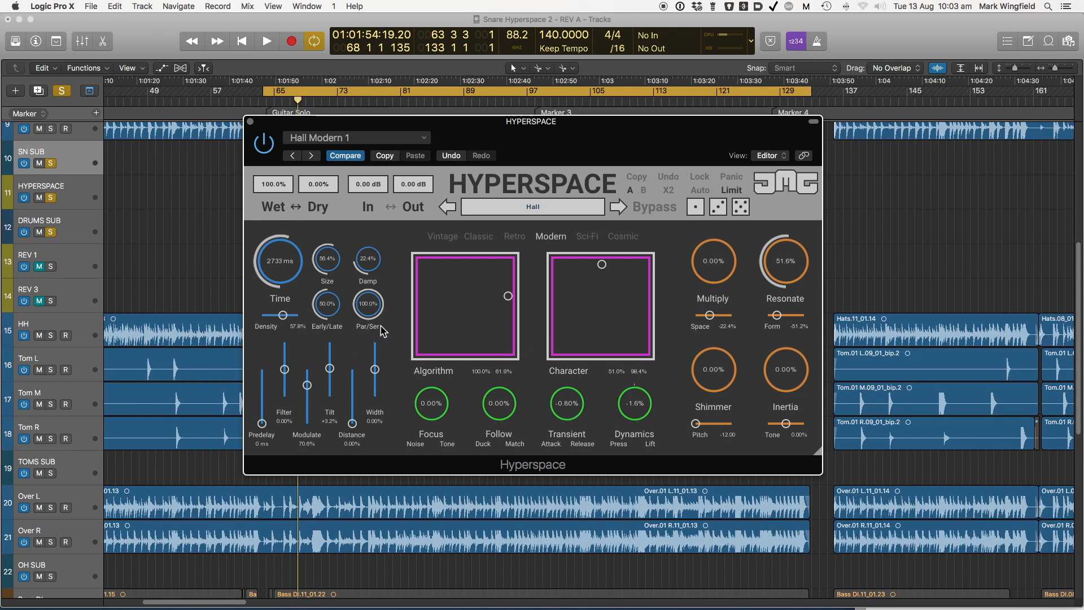
drag(370, 308, 372, 456)
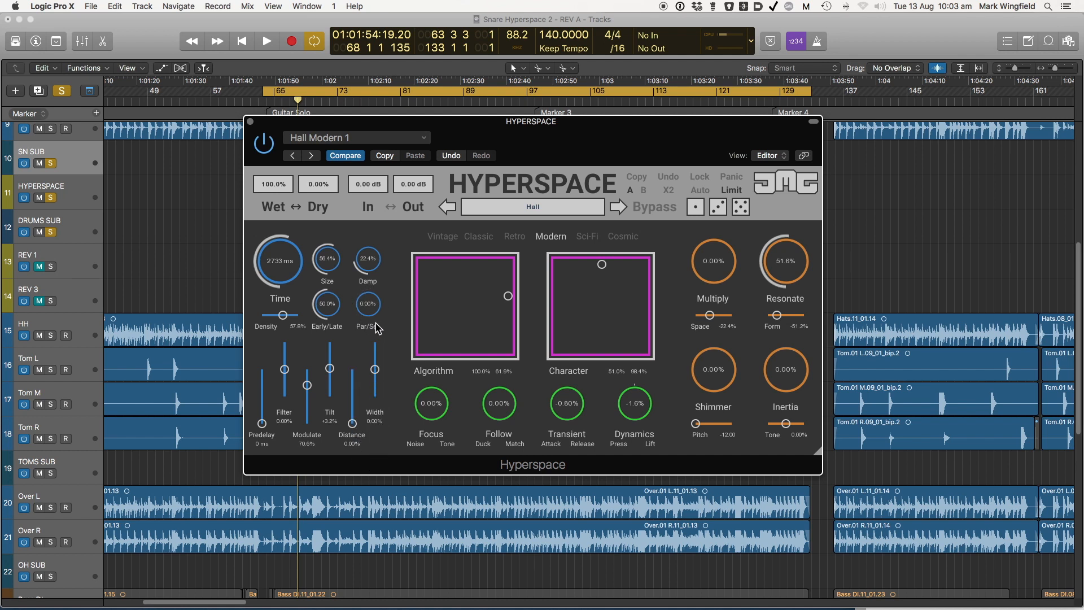
Reset Resonate to 0% and load the FX preset Snare rip 1.
drag(781, 261, 770, 361)
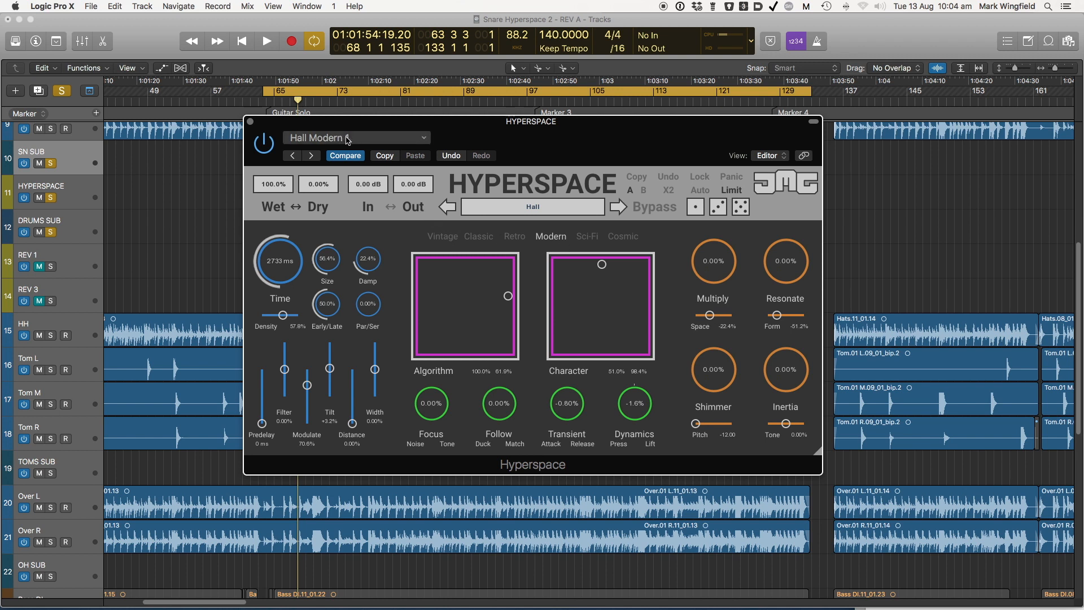
click(347, 139)
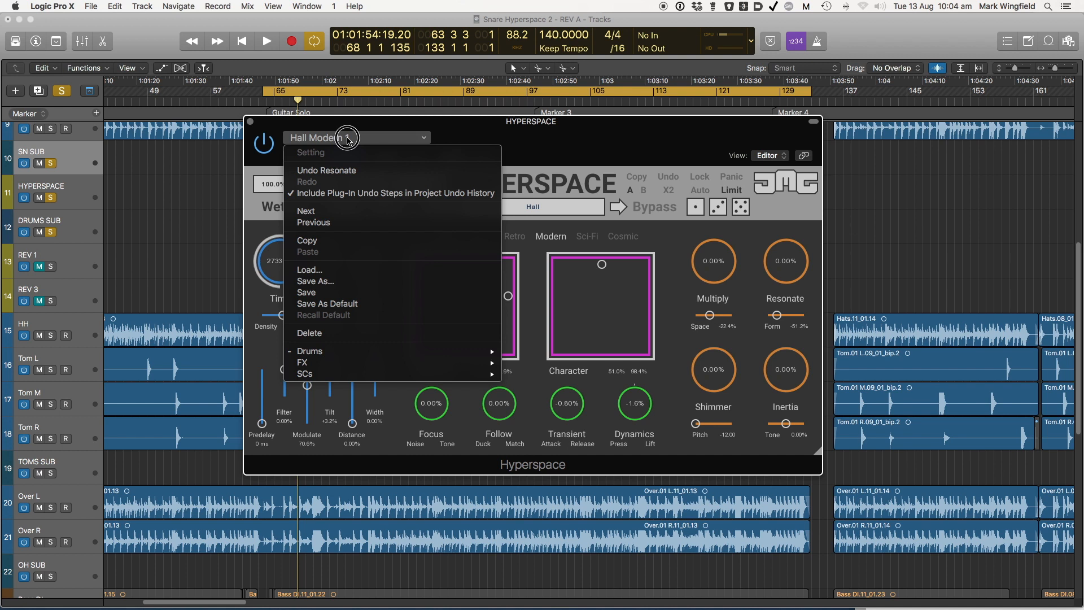
mouse_move(343, 354)
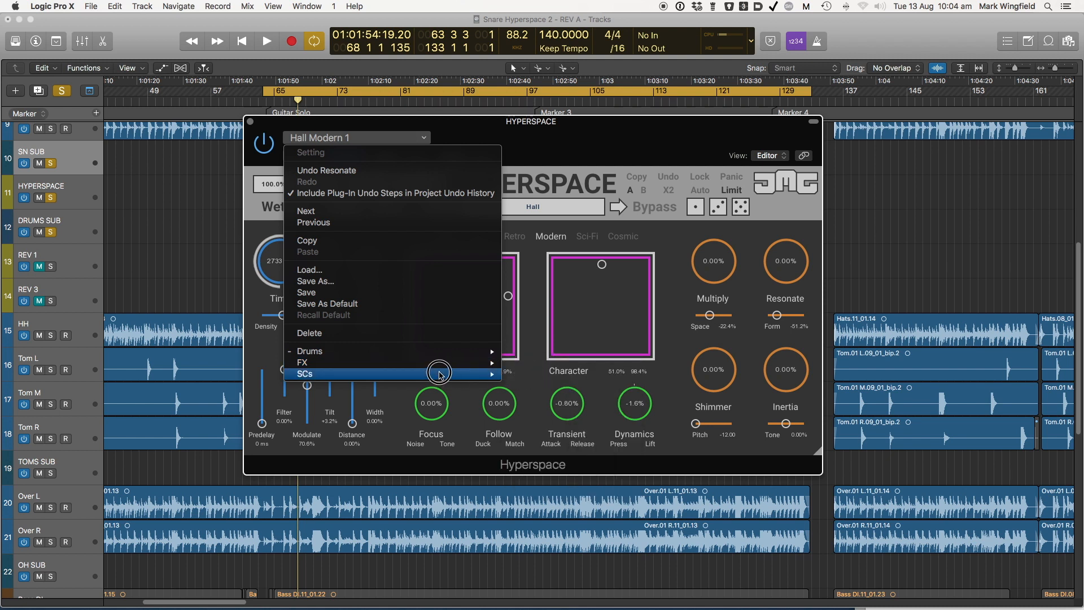
mouse_move(440, 367)
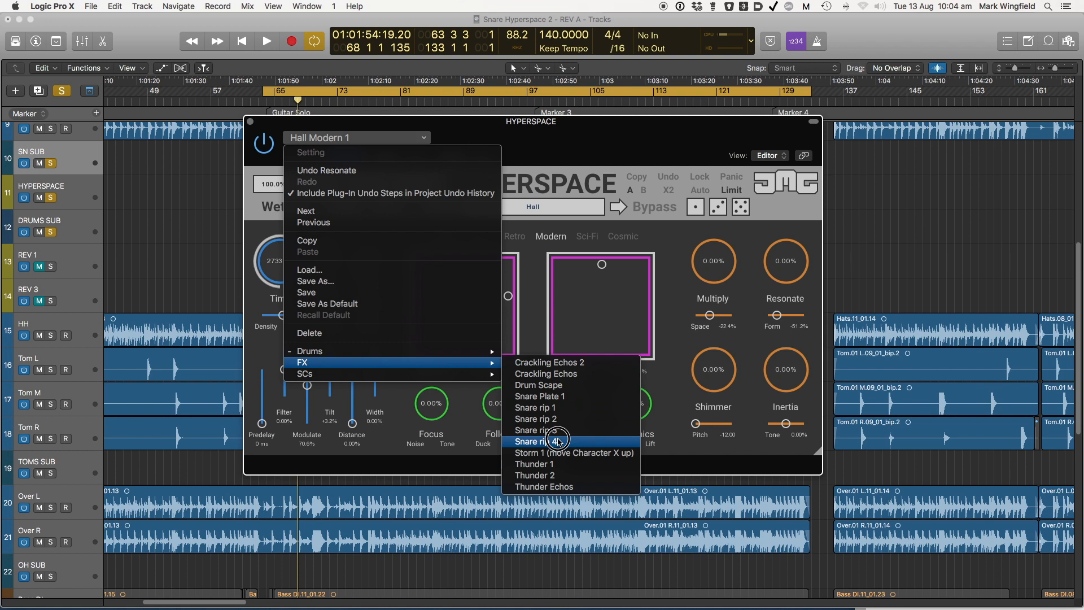
click(551, 407)
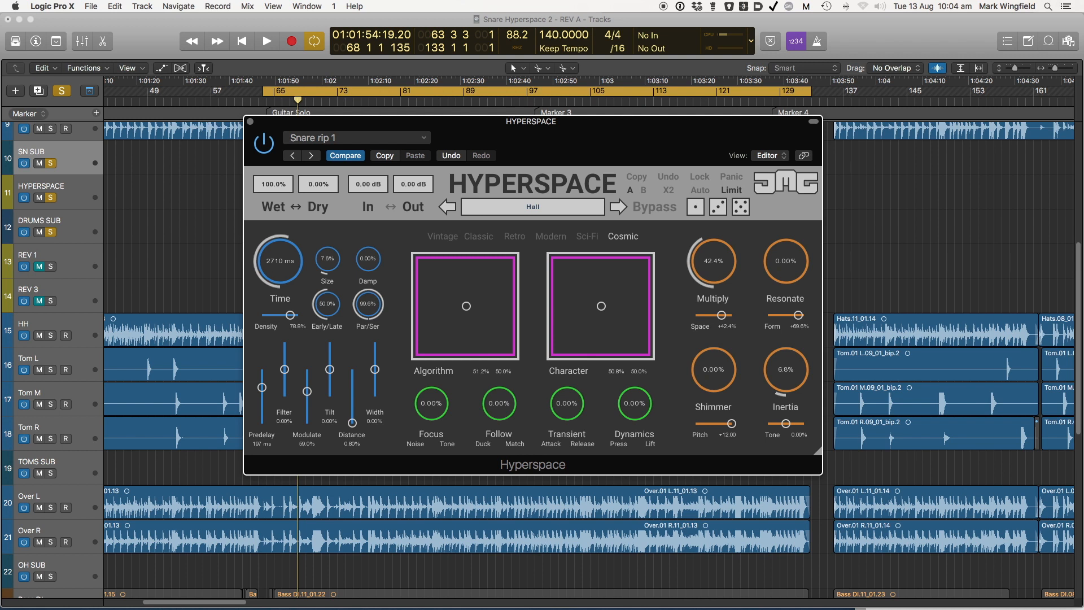
Unsolo the DRUMS SUB track and play Snare rip 1 with the output level raised to +3.65 dB.
click(50, 232)
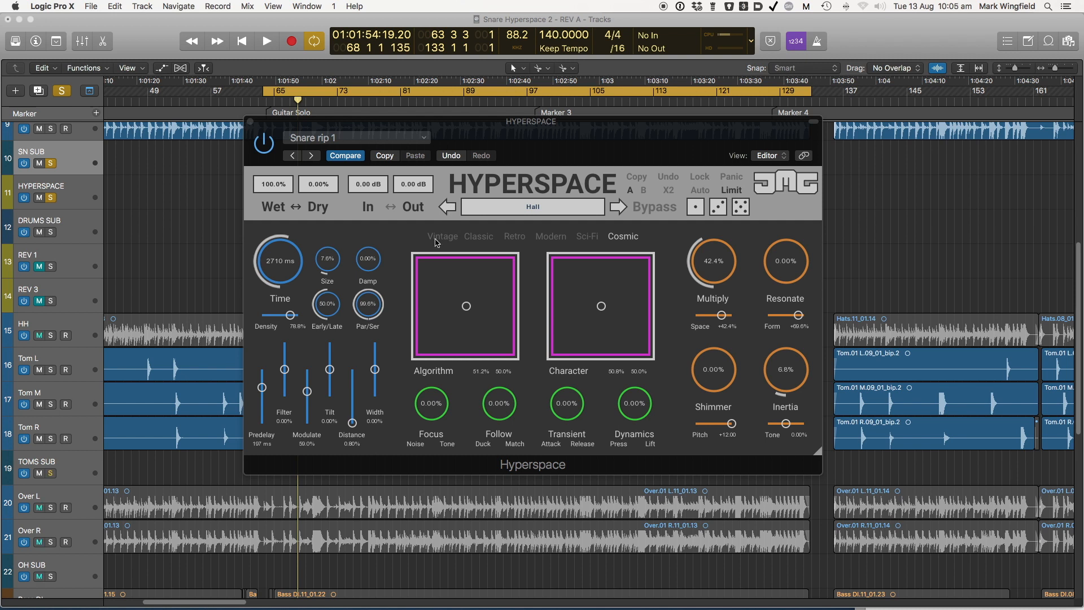
key(space)
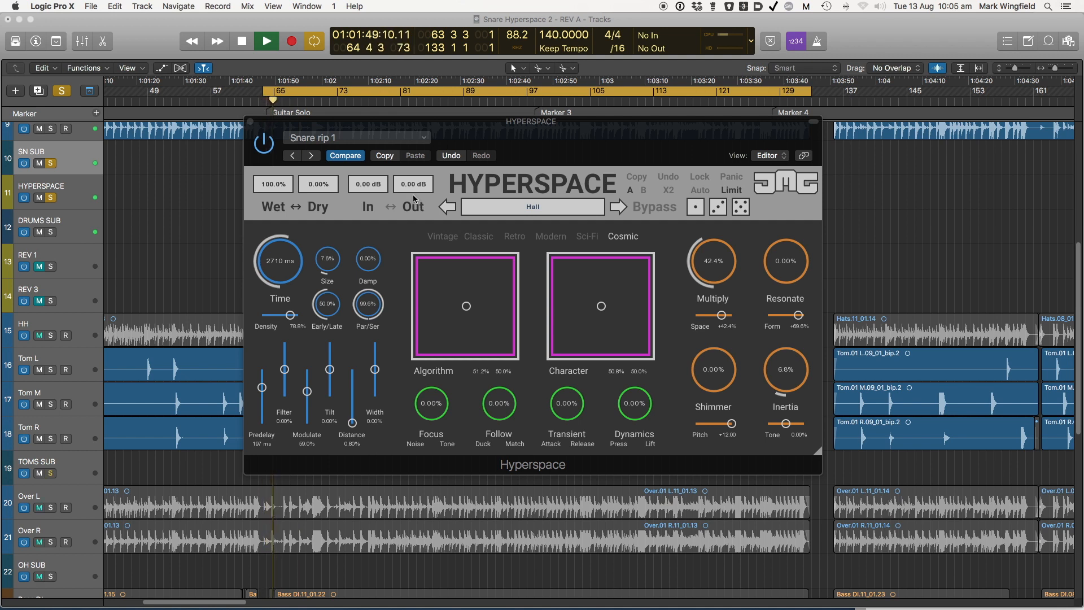
drag(413, 185, 415, 172)
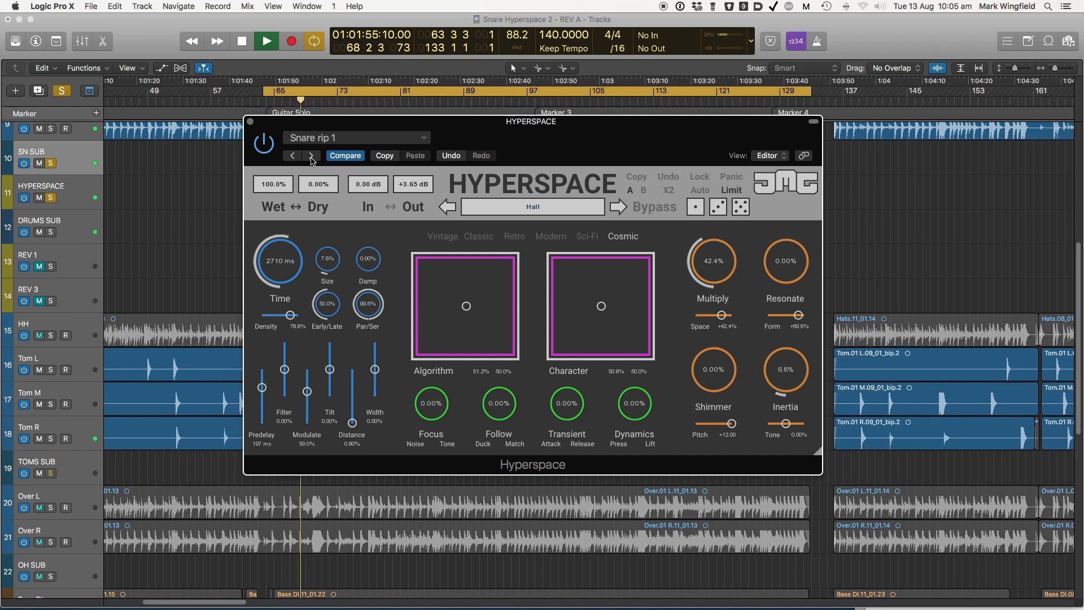
Audition the presets Snare rip 2, Snare rip 3 and Snare rip 4 in turn during playback.
click(311, 155)
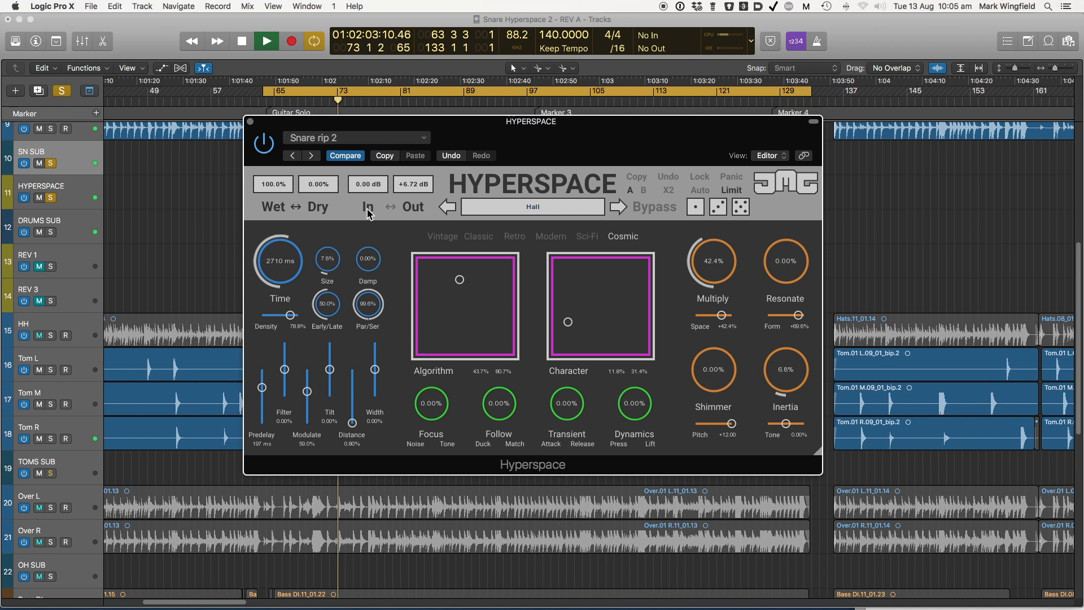
click(311, 156)
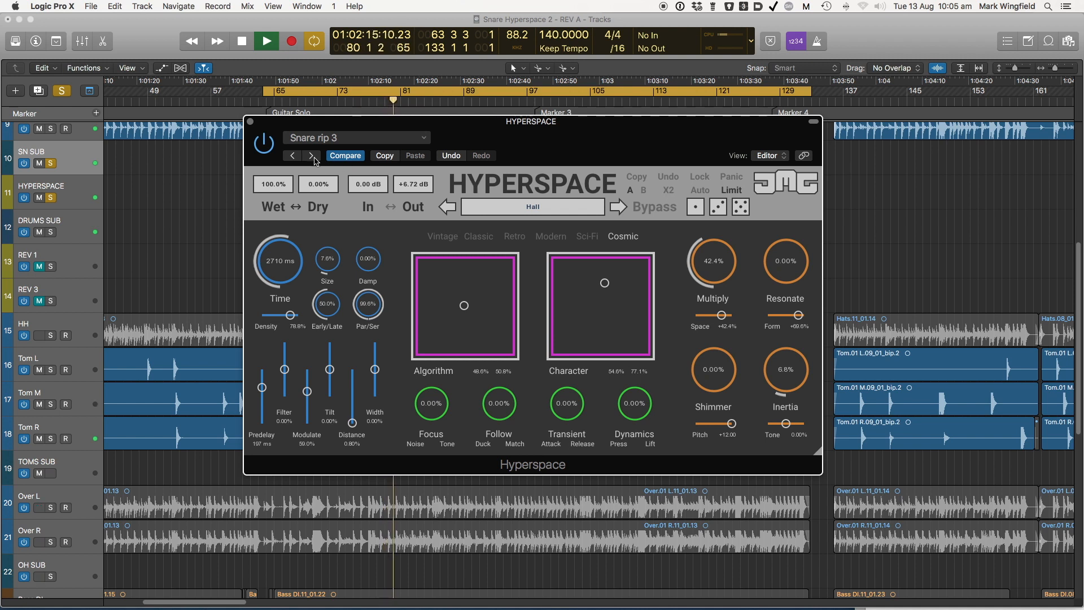
click(311, 156)
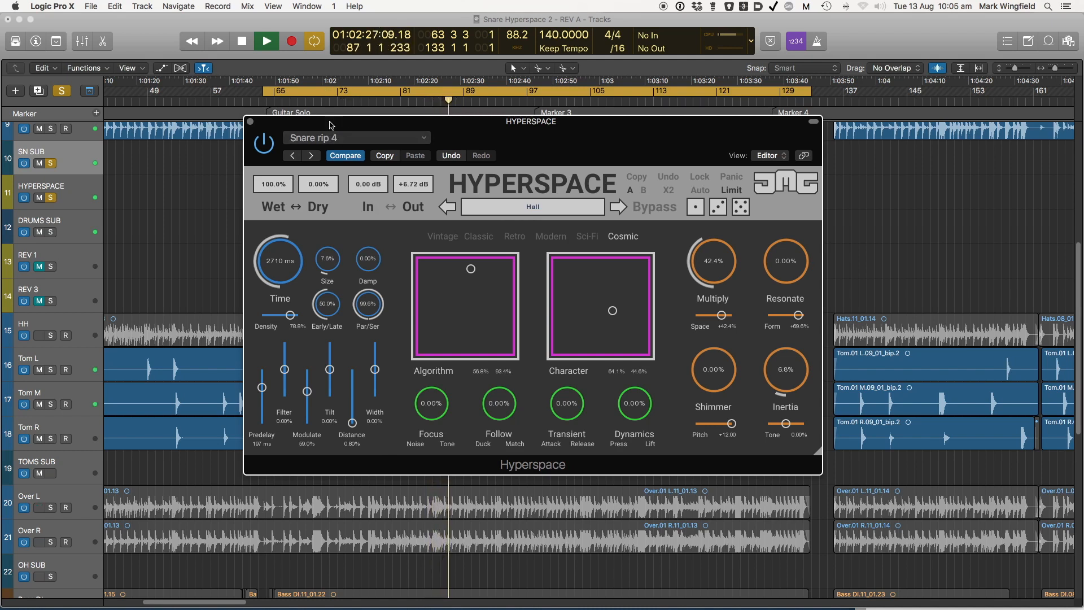
Load the FX preset Storm 1 (move Character X up) and adjust it to +1.73 dB output with Character at 92.5% and 0.00%.
click(336, 138)
mouse_move(322, 363)
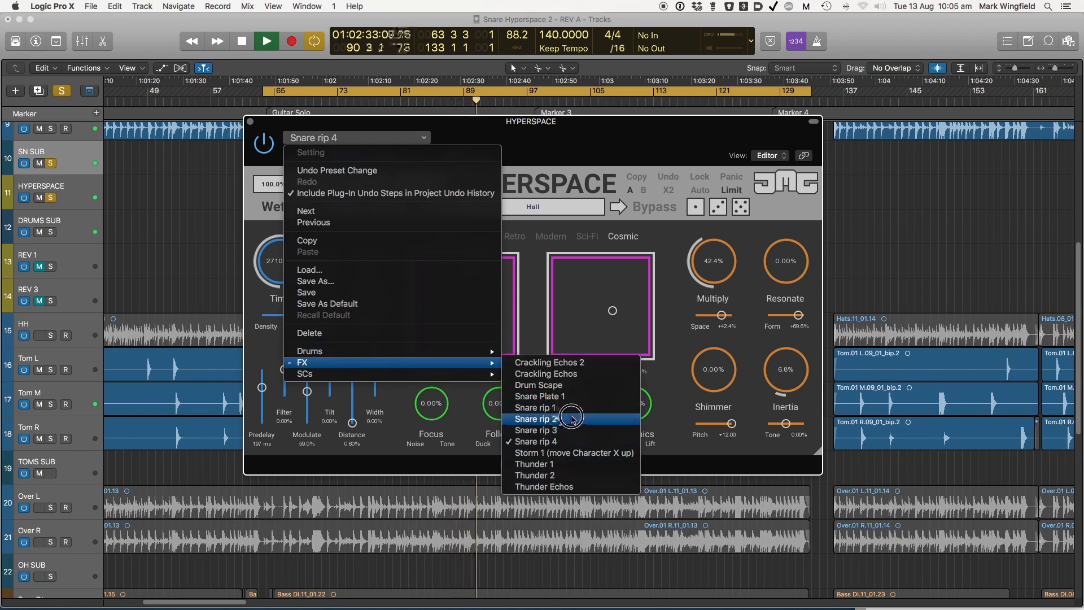
click(574, 454)
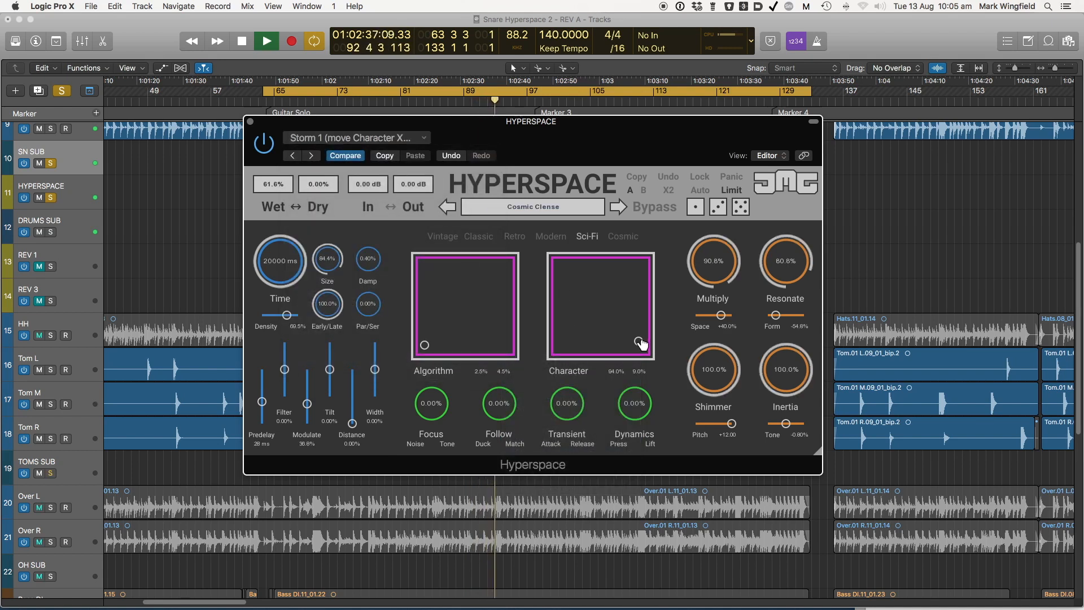
drag(416, 183, 412, 170)
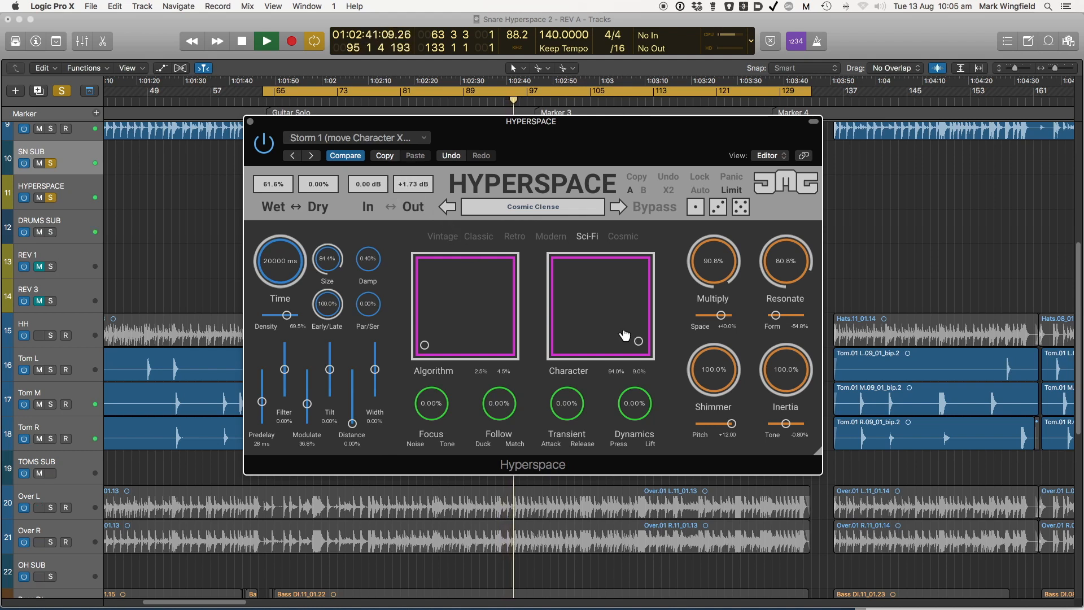
mouse_move(637, 341)
mouse_down()
mouse_move(637, 251)
mouse_move(634, 379)
mouse_move(632, 349)
mouse_move(546, 351)
mouse_move(545, 249)
mouse_move(633, 245)
mouse_move(638, 350)
mouse_up()
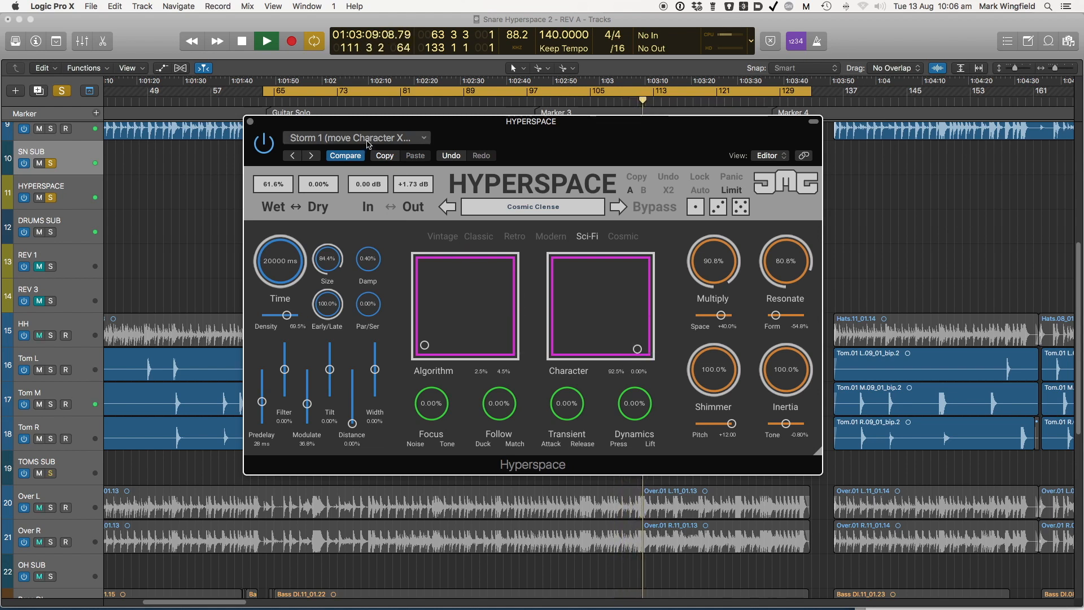
Load the FX preset Thunder 1 and raise its output level to +4.03 dB.
click(365, 139)
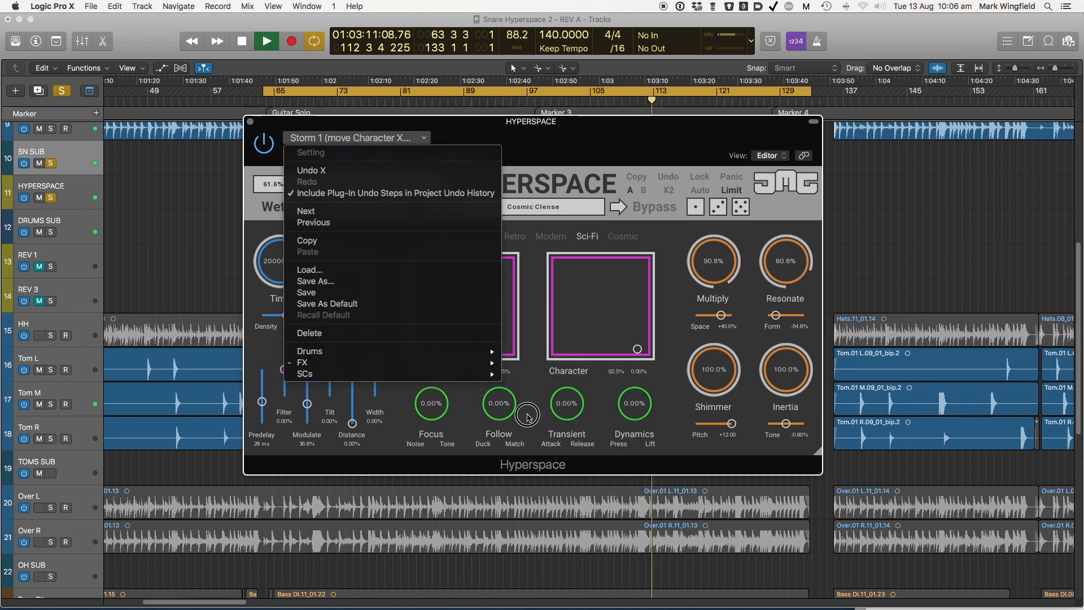
mouse_move(411, 364)
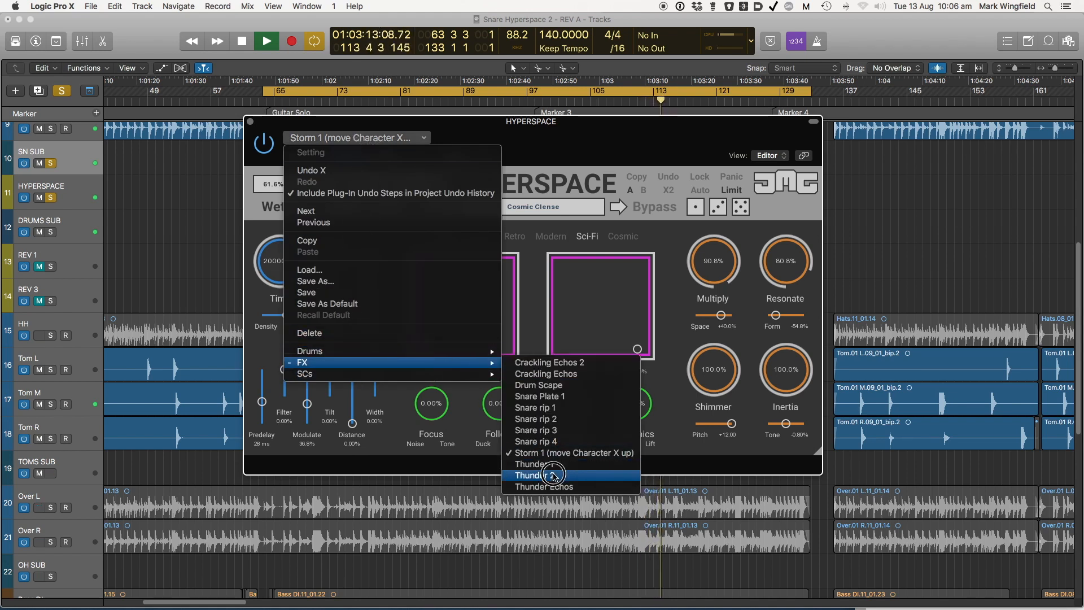
click(553, 468)
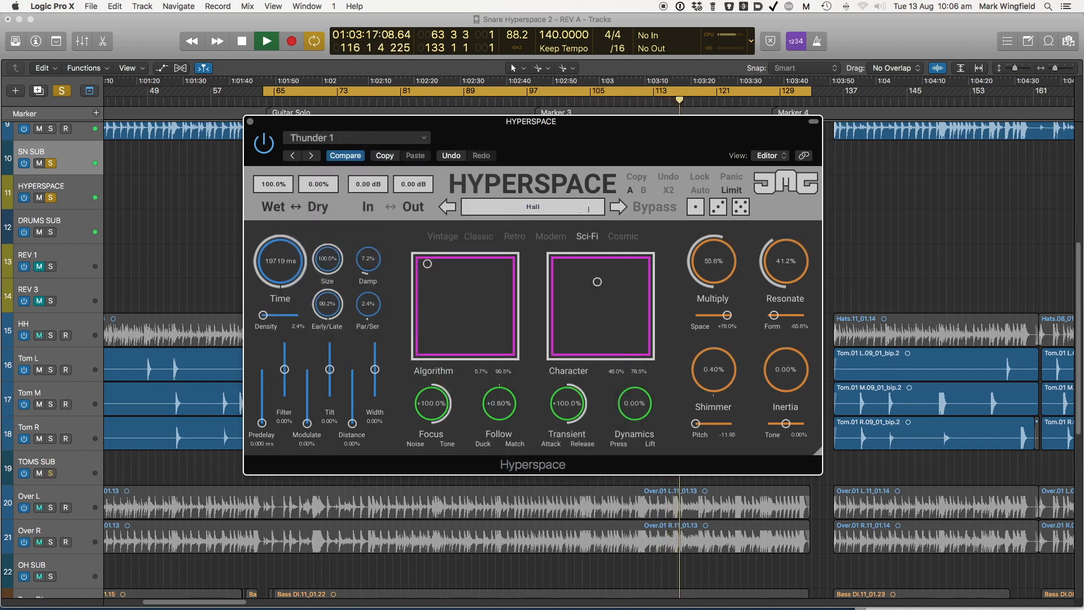
drag(415, 184, 416, 185)
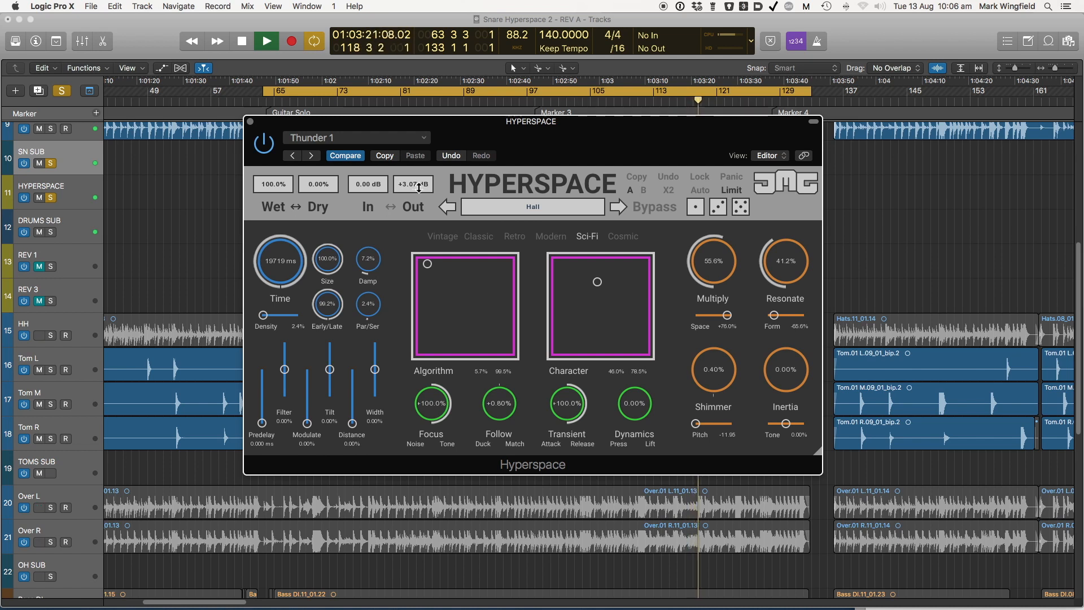
drag(418, 190, 420, 184)
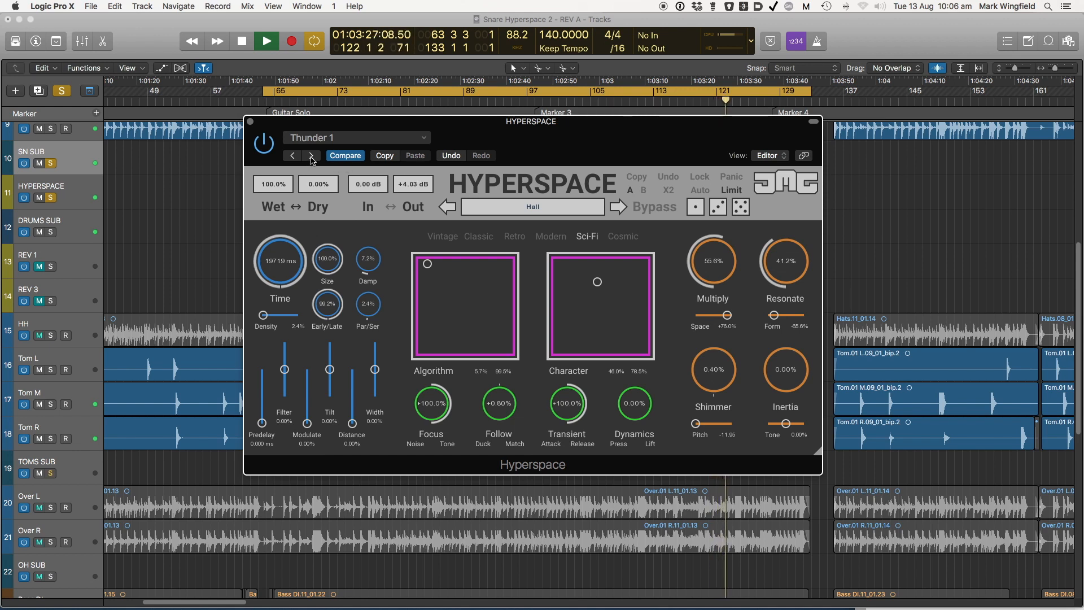
Audition the preset Thunder 2 with the output level raised to +4.61 dB, and stop playback.
click(311, 156)
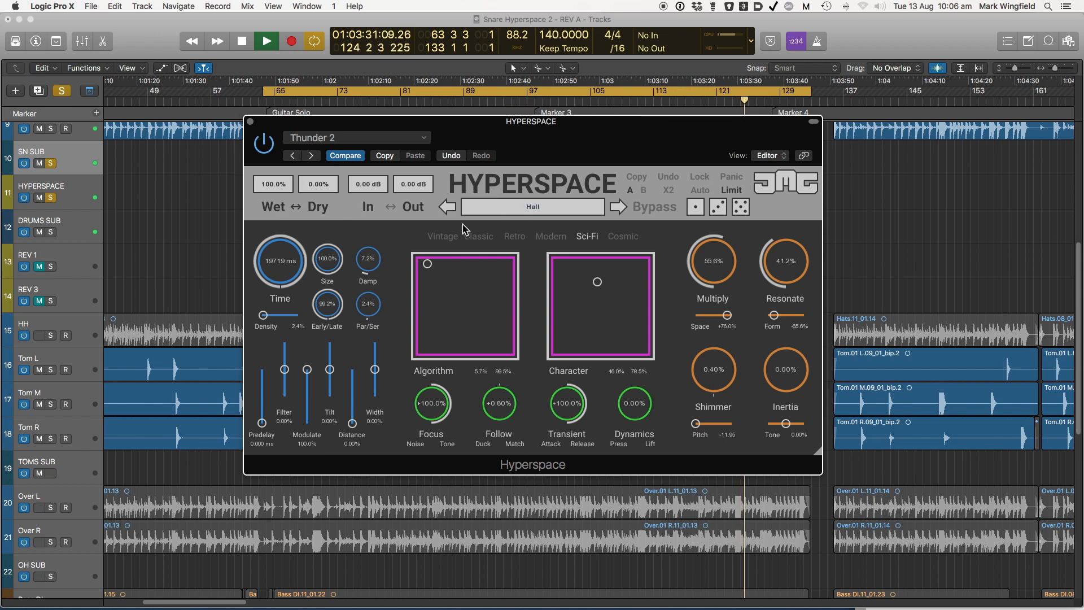
mouse_move(411, 185)
mouse_down()
mouse_move(411, 169)
mouse_move(416, 187)
mouse_up()
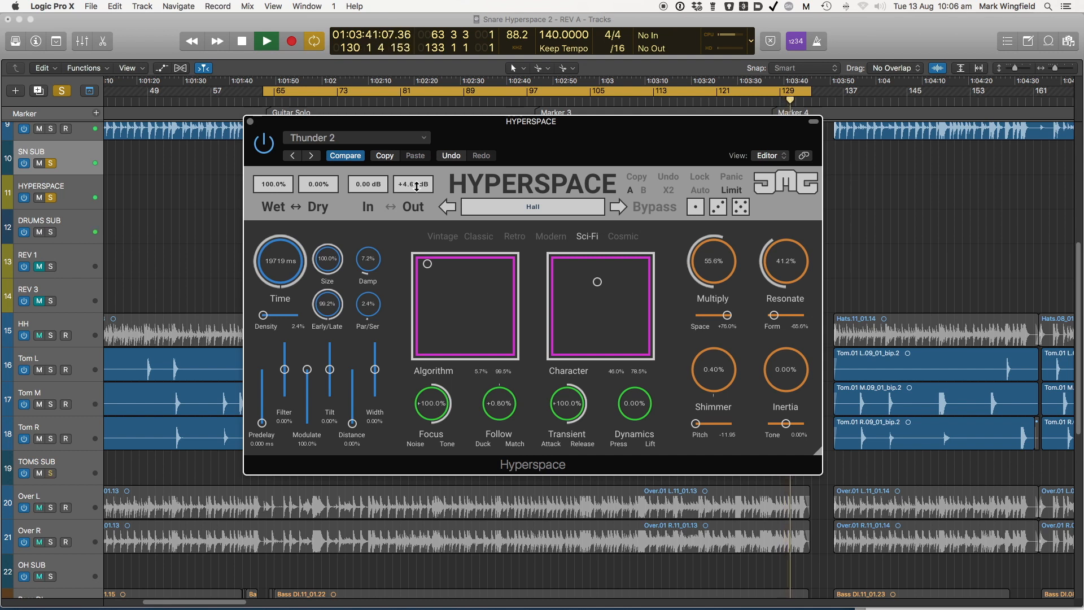
key(space)
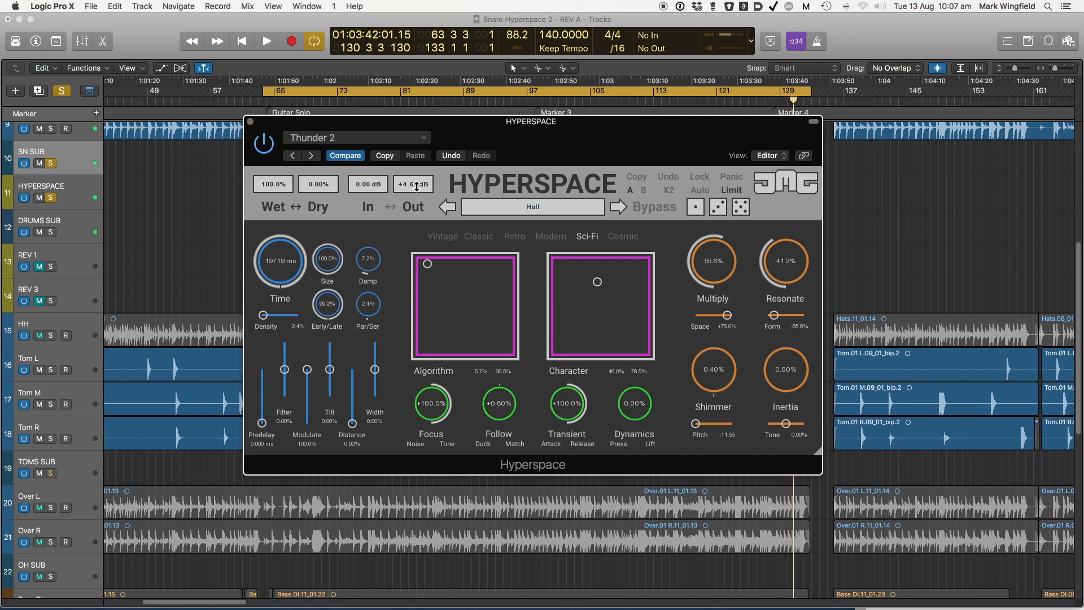
Move Thunder 2's Character point to 86.5% horizontally and down to the lower edge of its square.
drag(596, 282, 638, 371)
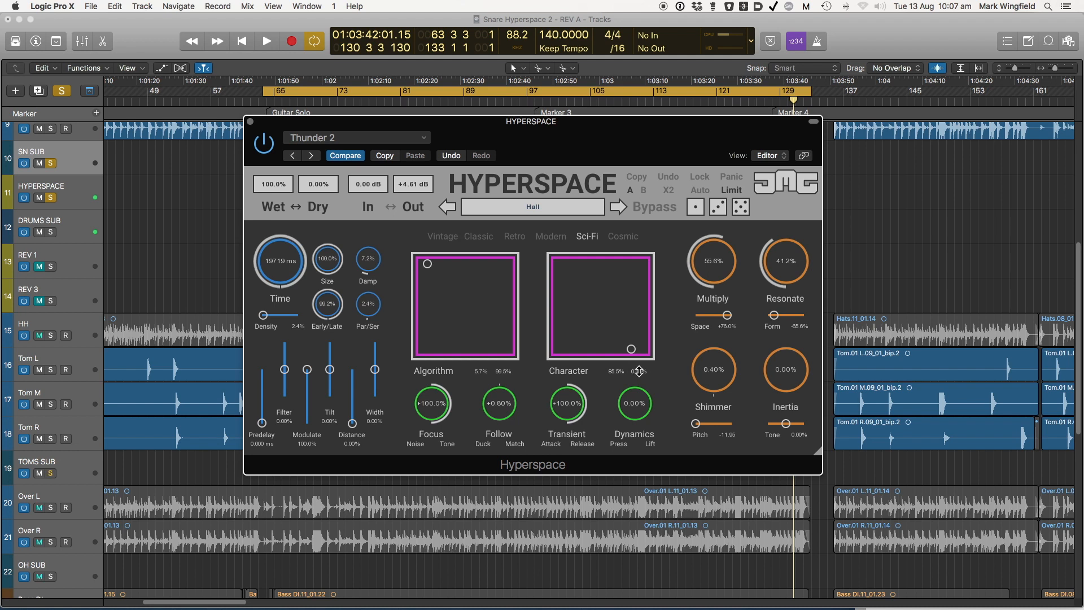